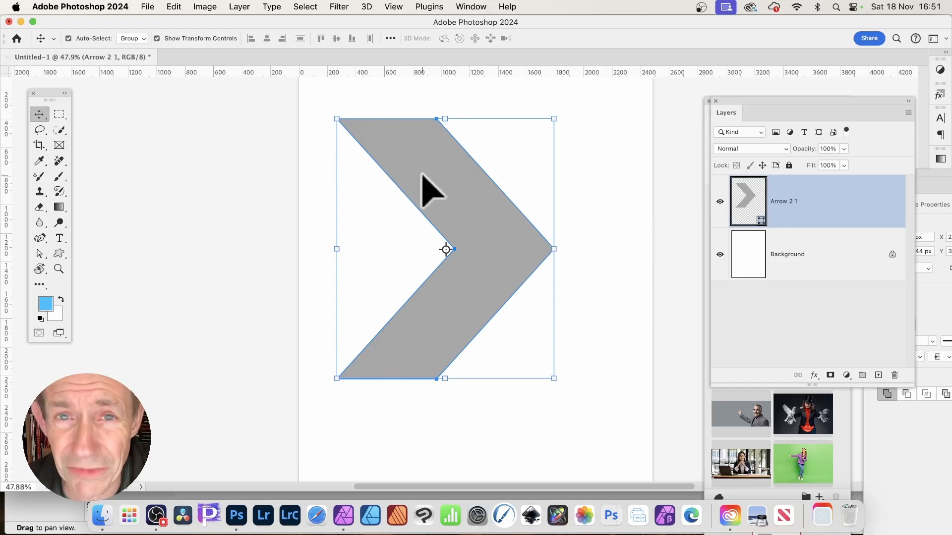
Step: Try to copy the arrow shape in Photoshop and paste it into the Affinity Photo 2 document
left_click(175, 6)
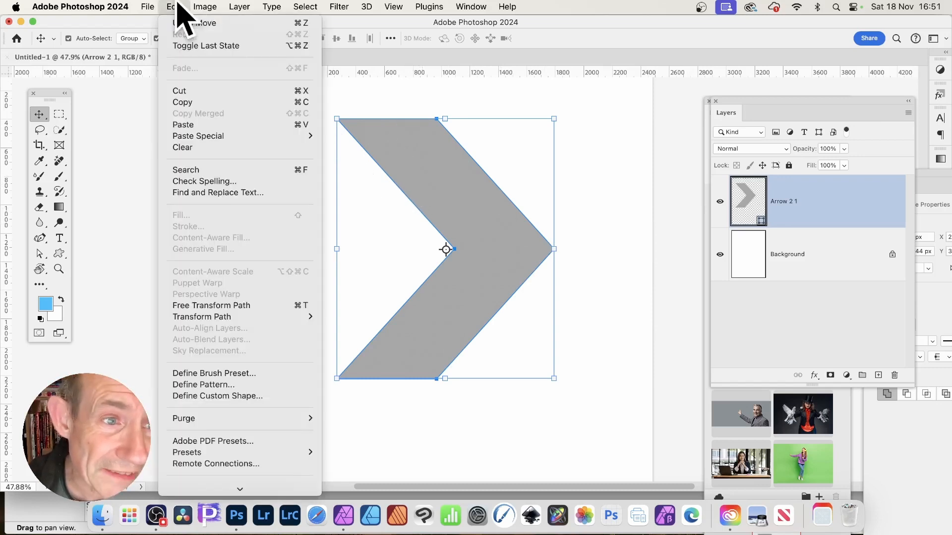
left_click(198, 102)
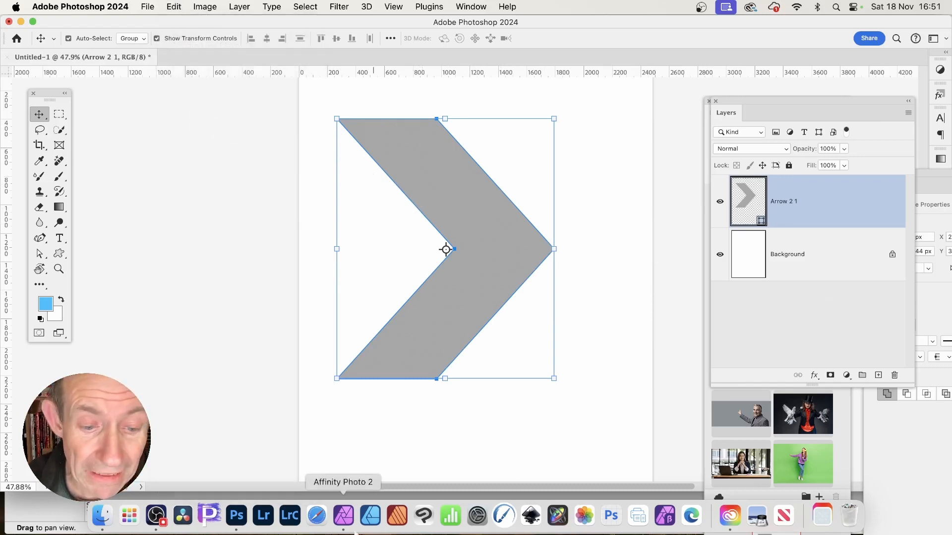
left_click(337, 496)
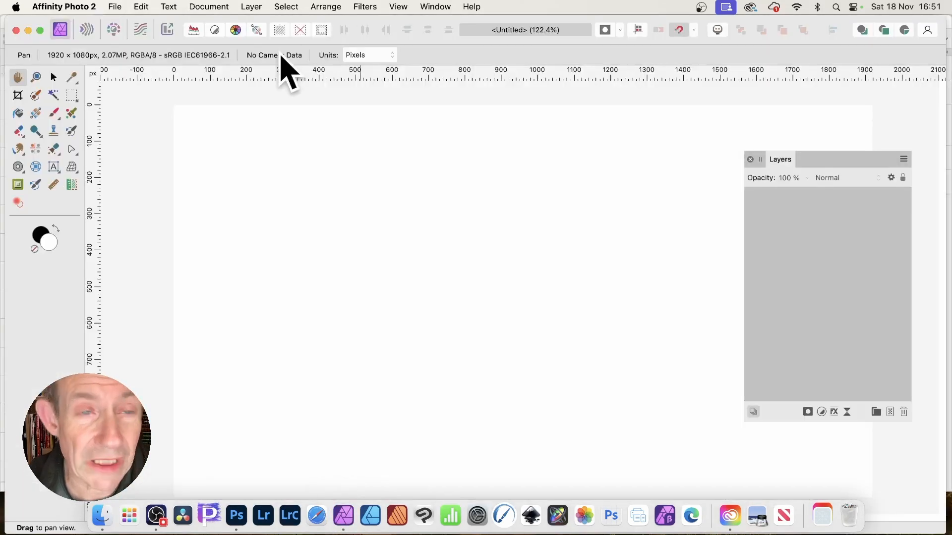
left_click(142, 5)
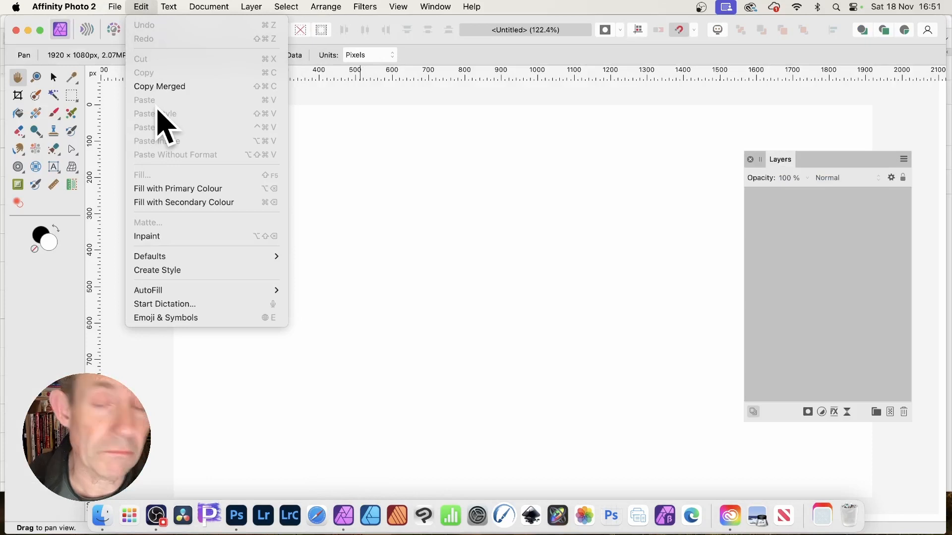
left_click(486, 165)
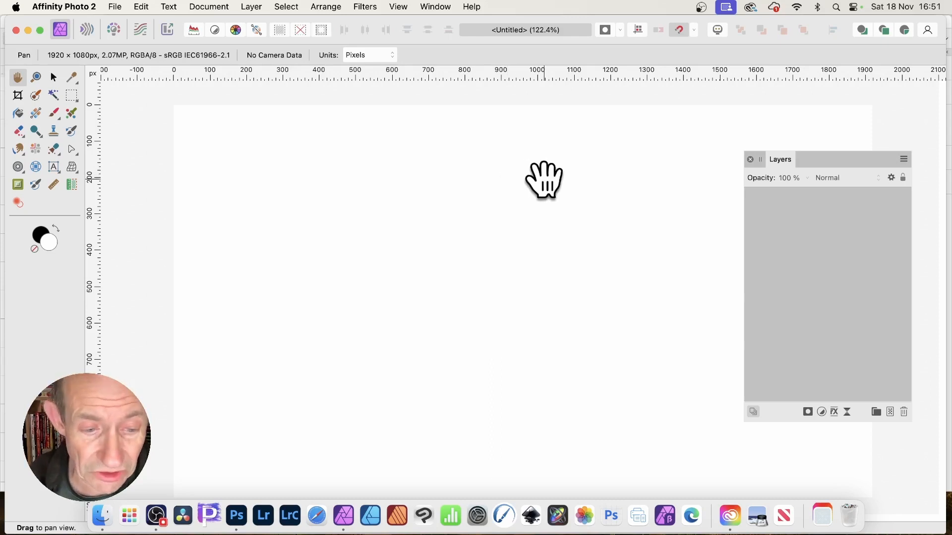
left_click(251, 525)
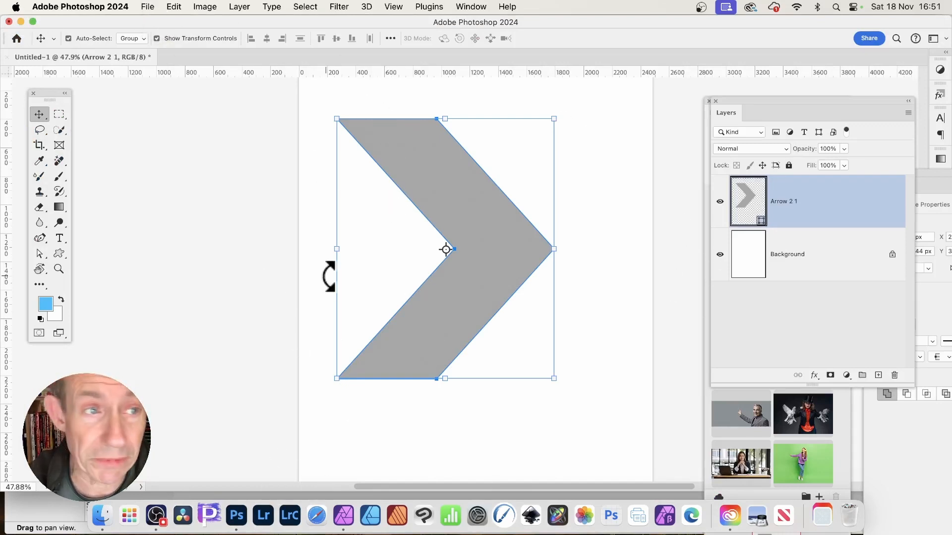
Step: Delete the arrow shape layer and switch to the Custom Shape Tool
key("BackSpace")
left_click_drag(60, 252, 102, 283)
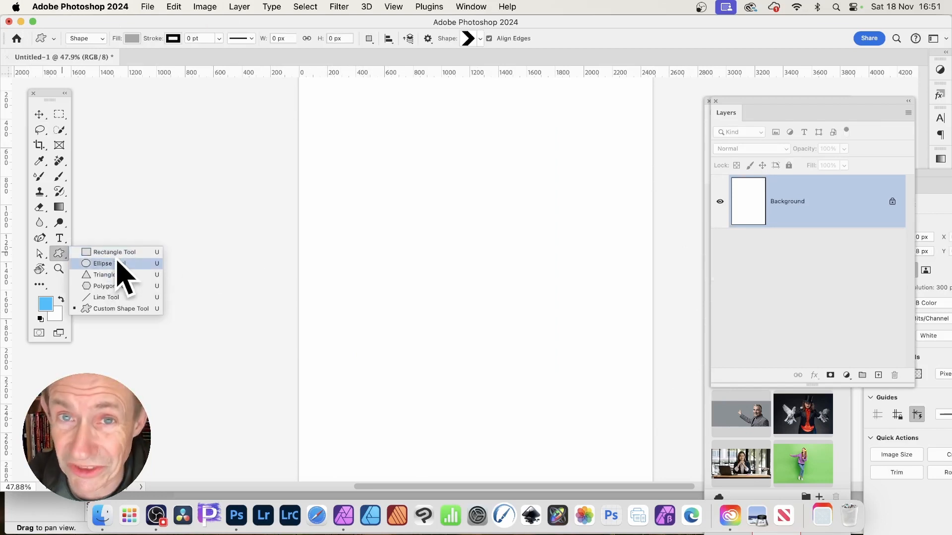
left_click(127, 309)
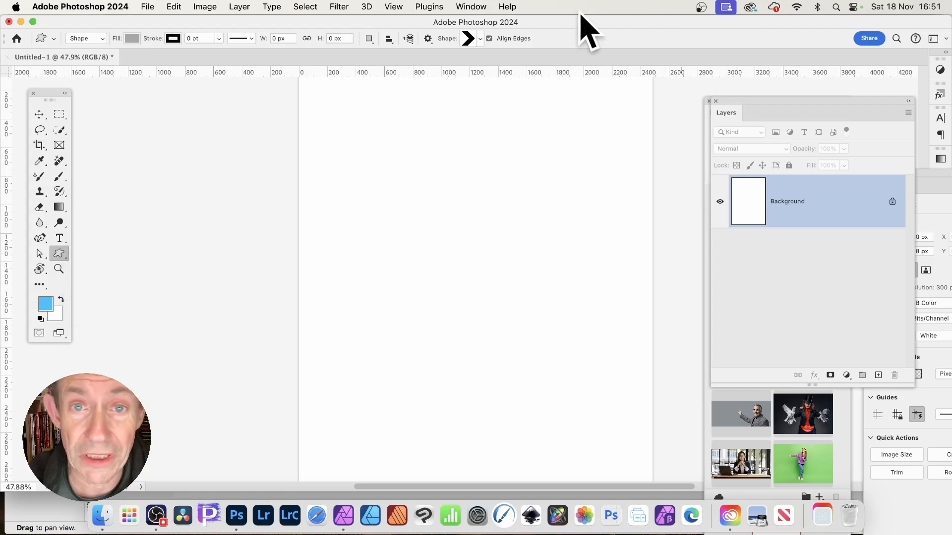
Step: Pick the round-centred cross custom shape and draw it about 1491 × 1738 px on the canvas
left_click(480, 38)
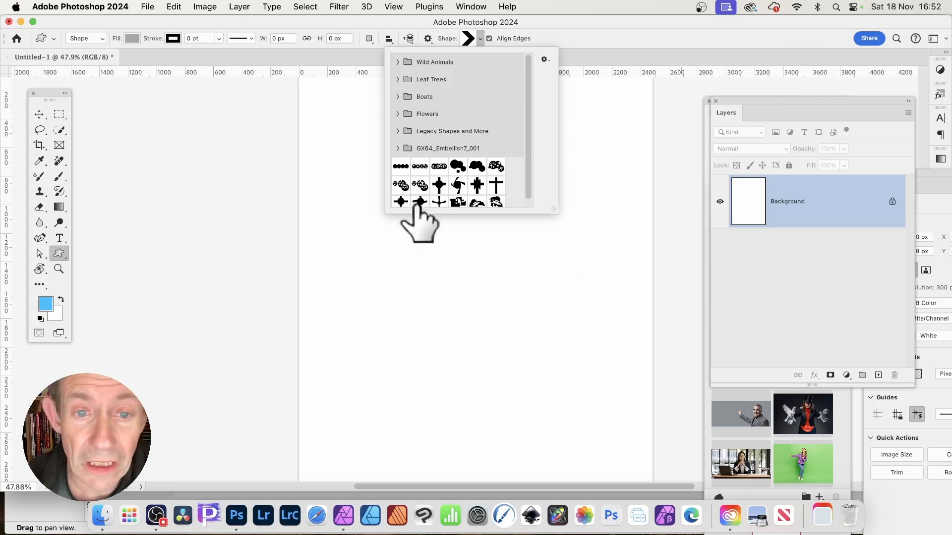
left_click(439, 184)
left_click_drag(340, 106, 552, 354)
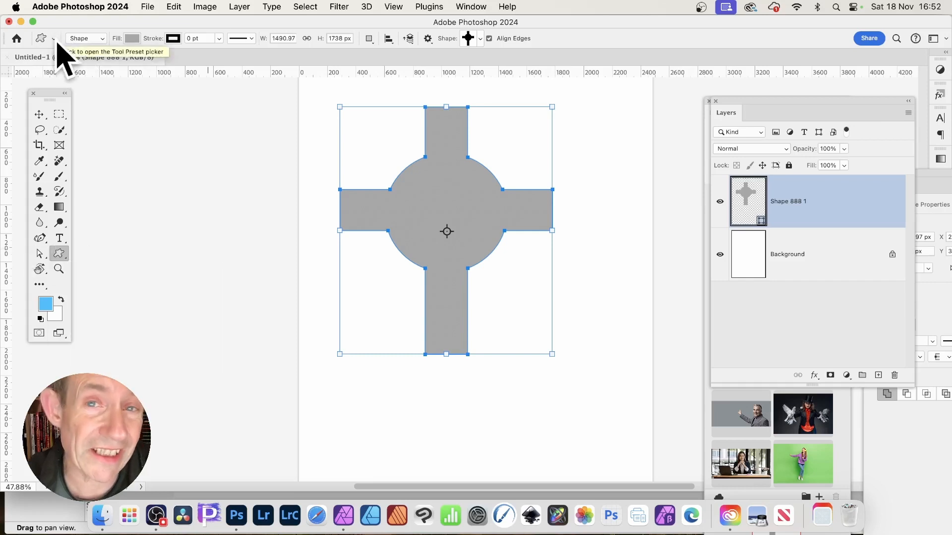
Step: Save the document to the computer's Desktop as test.psd, replacing the existing file
left_click(148, 7)
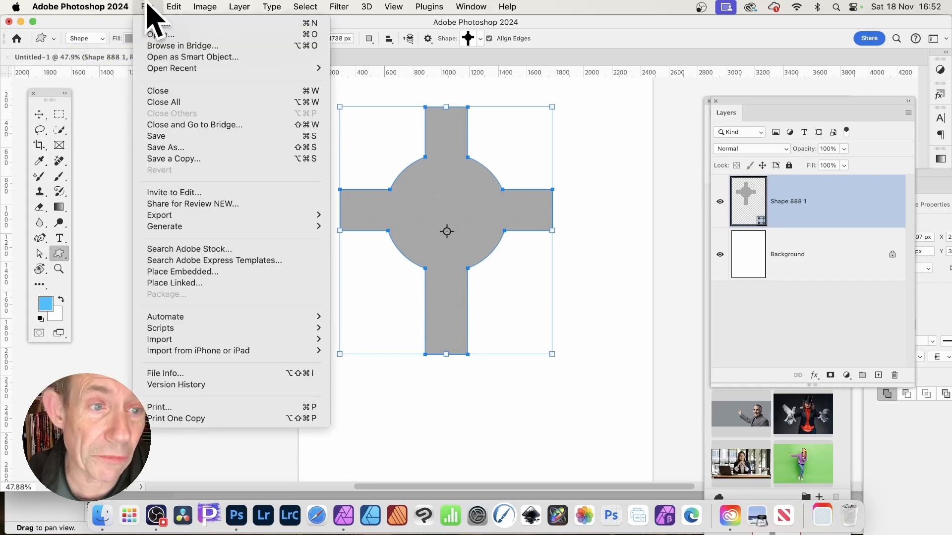
left_click(175, 148)
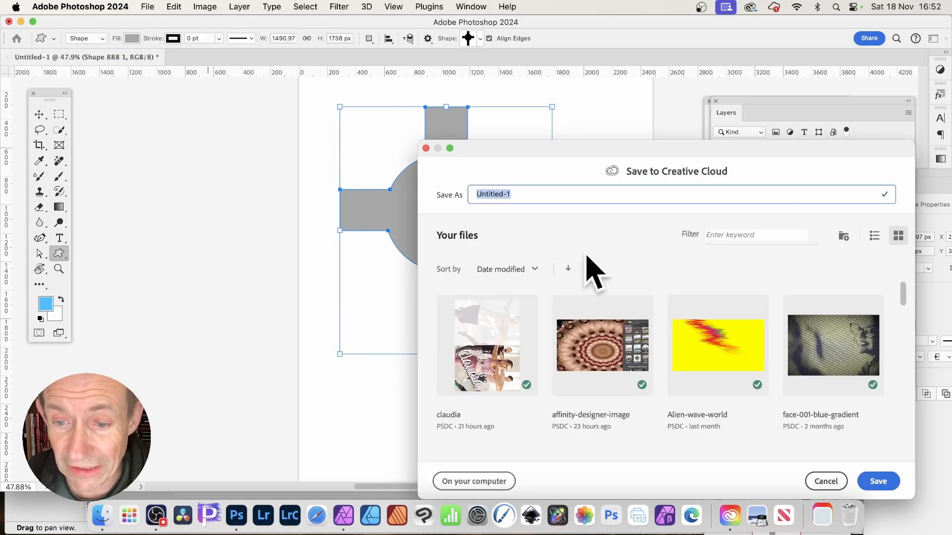
left_click(491, 482)
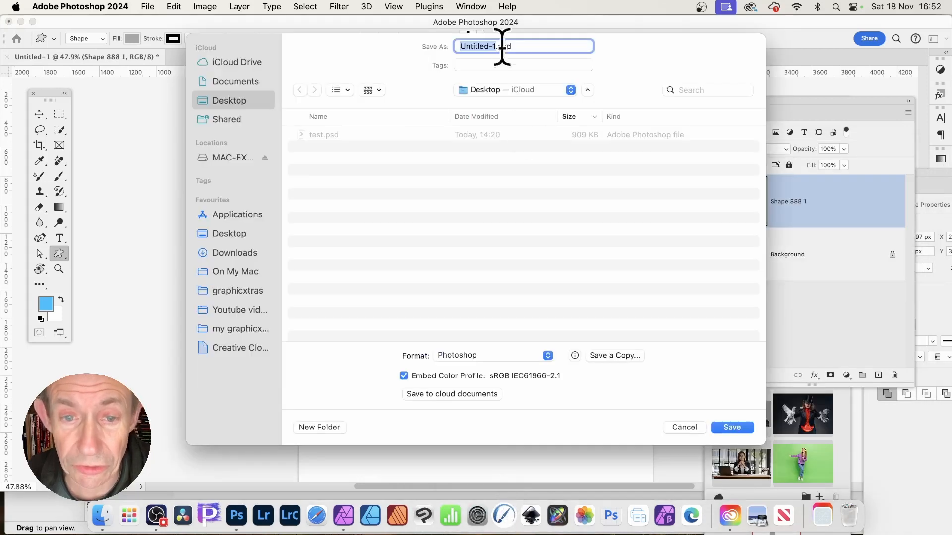
left_click(321, 136)
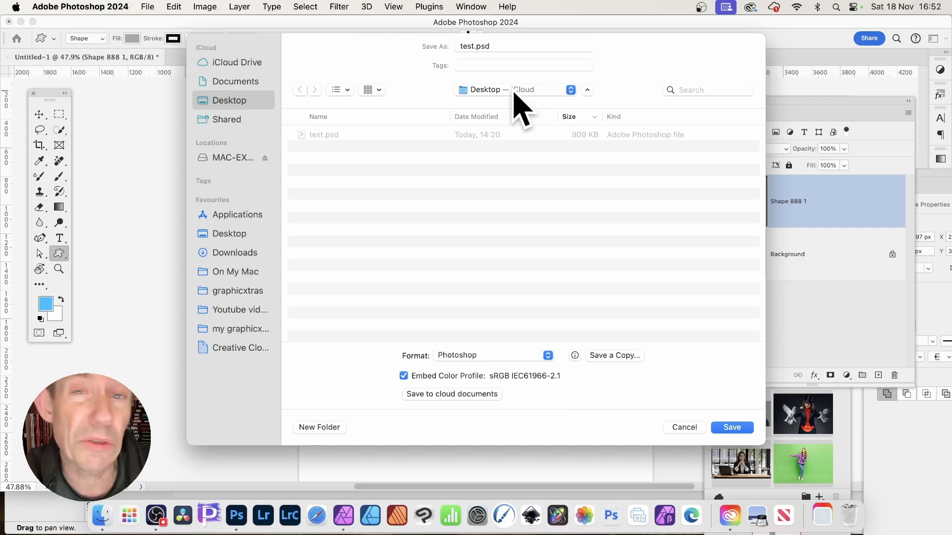
left_click(744, 429)
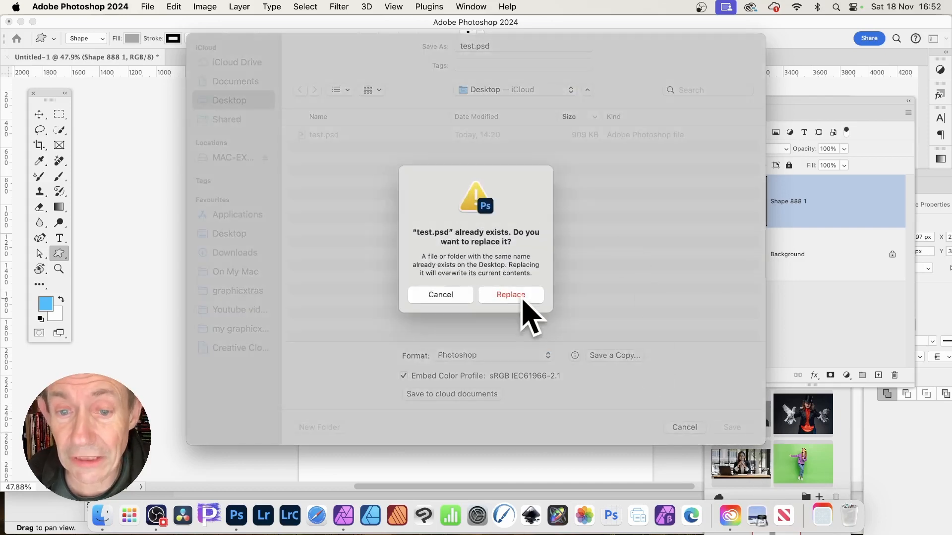
left_click(520, 296)
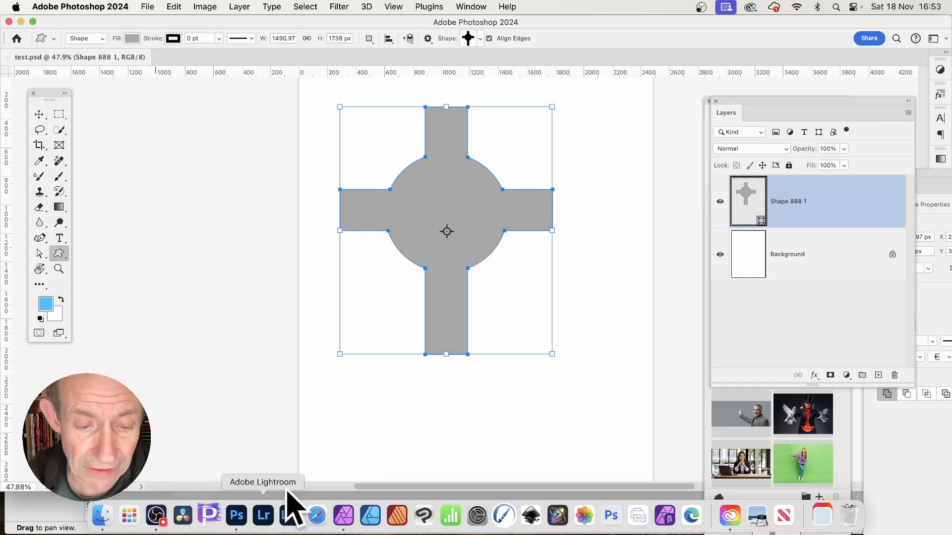
Step: Switch to Affinity Photo 2 and open test.psd from the Desktop, dismissing the import notice
left_click(344, 516)
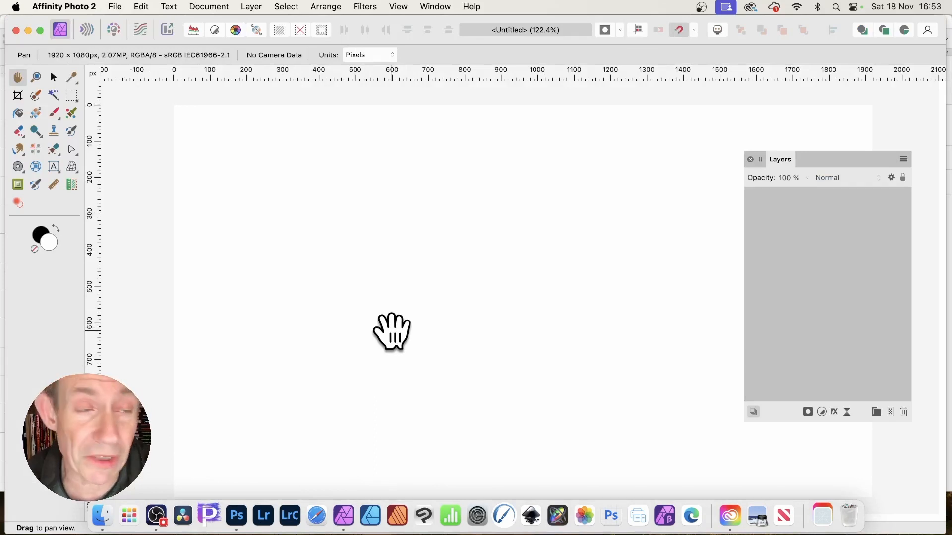
left_click(113, 6)
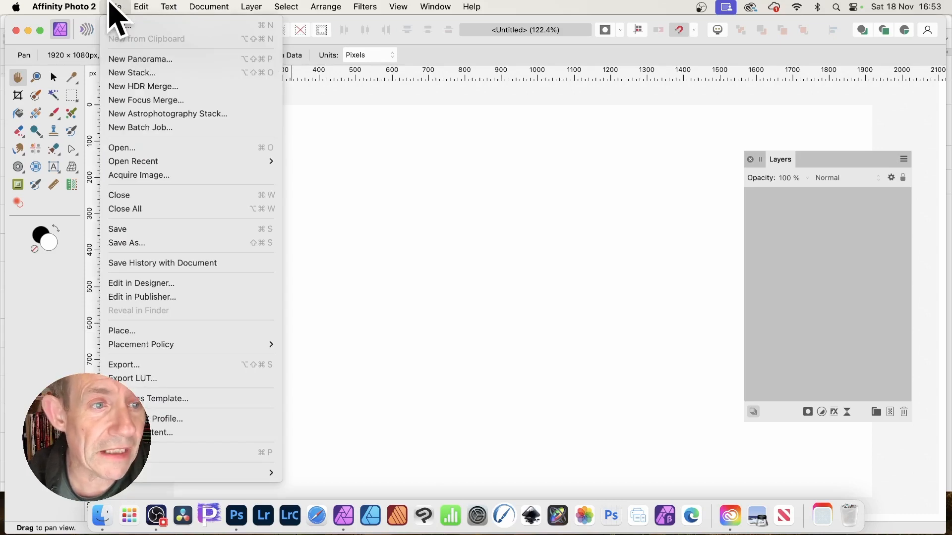
key("Escape")
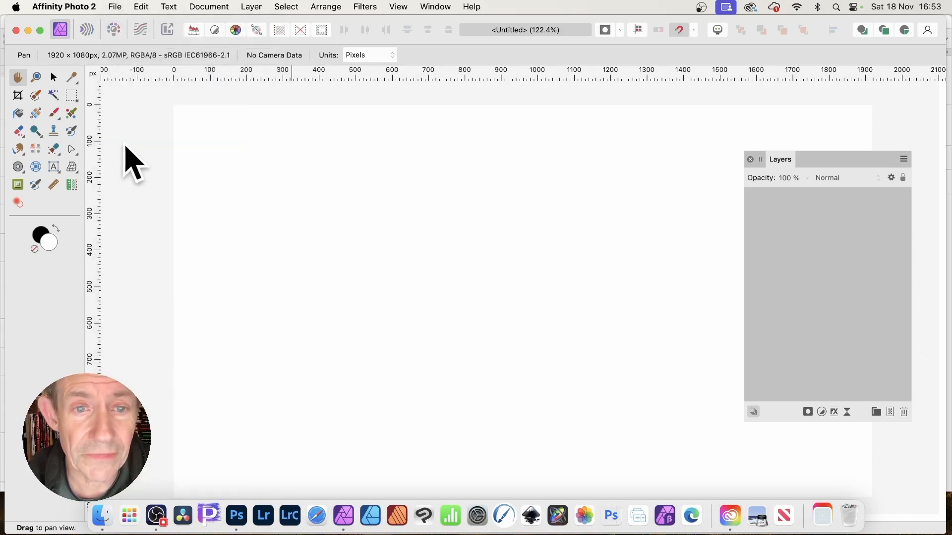
left_click(381, 118)
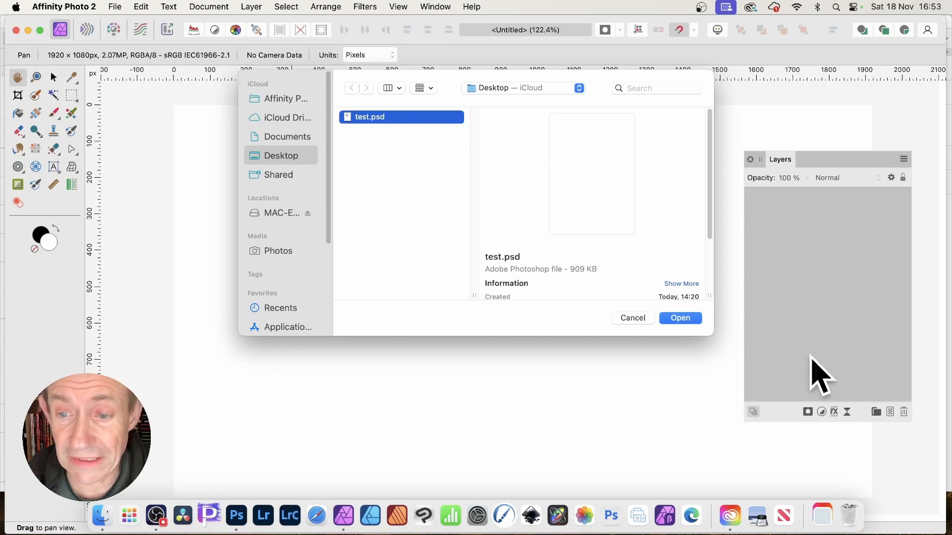
left_click(681, 319)
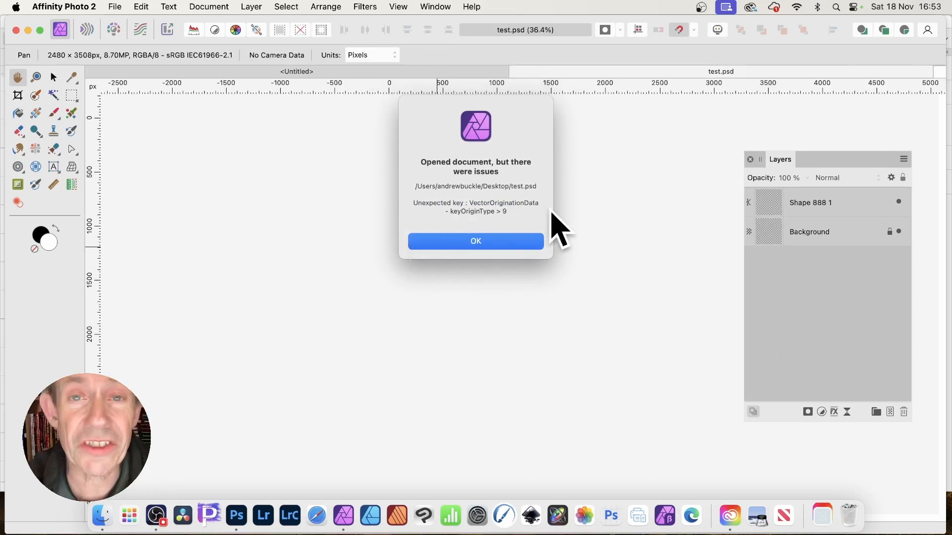
left_click(487, 240)
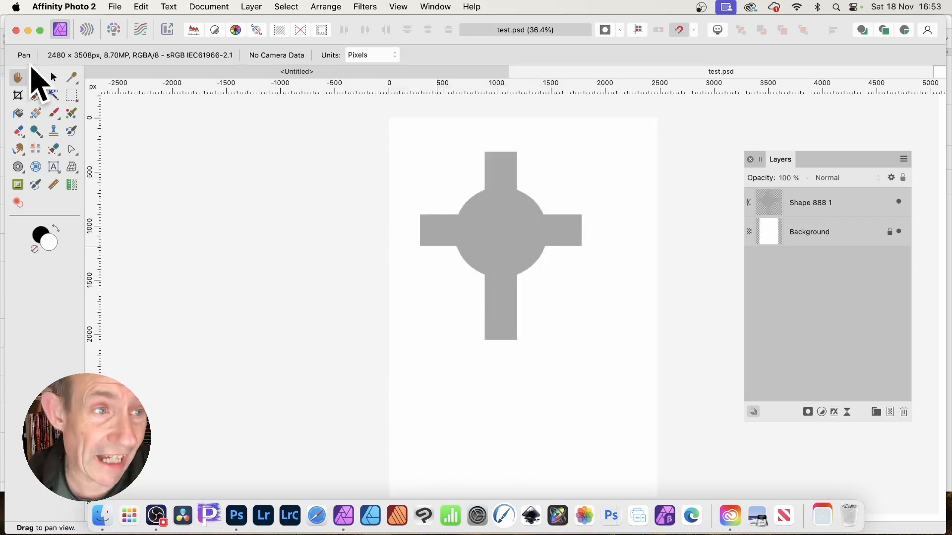
Step: Select the cross shape layer and move it slightly up and to the left
left_click(54, 76)
left_click(509, 247)
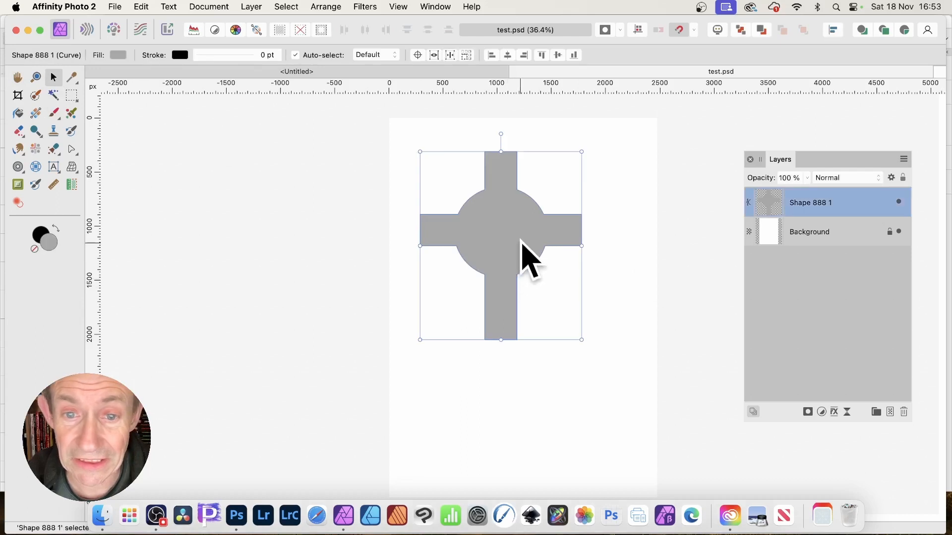
left_click_drag(494, 208, 479, 196)
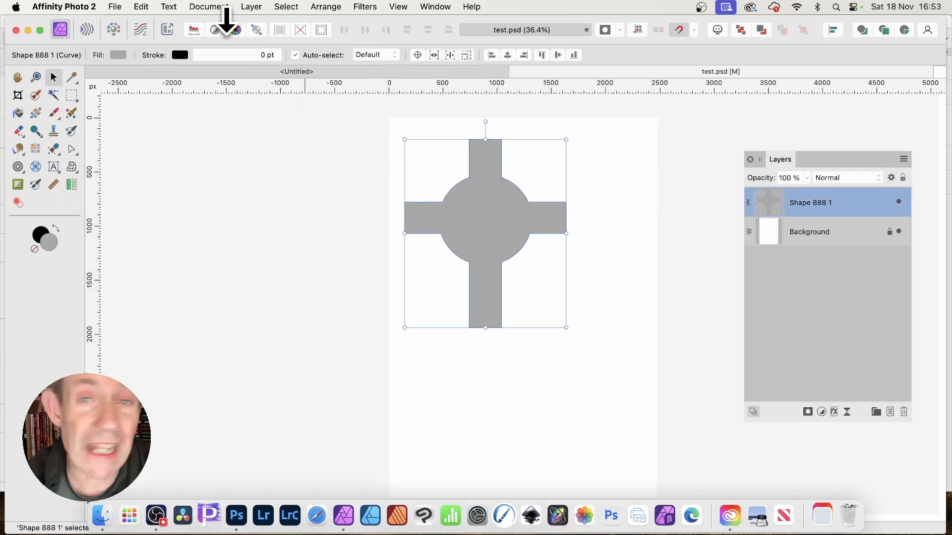
Step: Copy the cross shape and paste it into the Untitled document
left_click(142, 7)
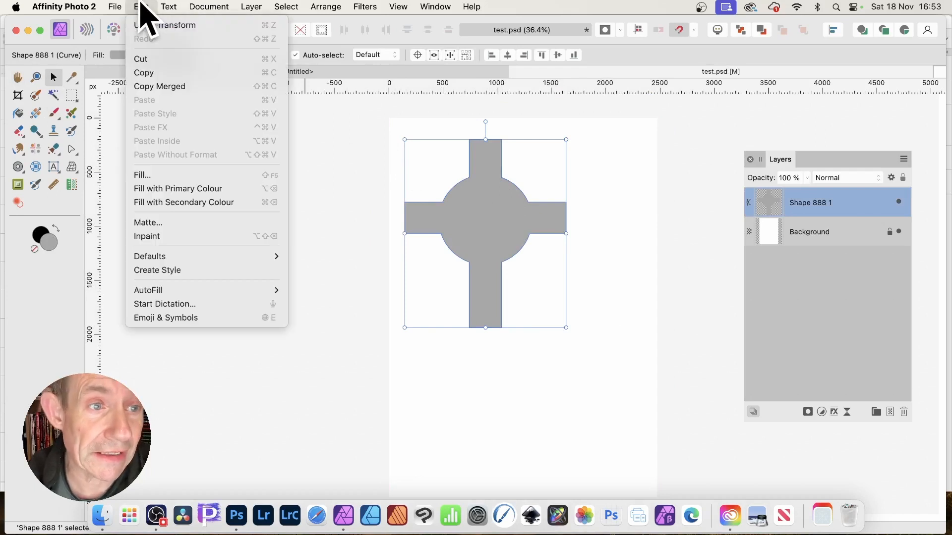
left_click(151, 72)
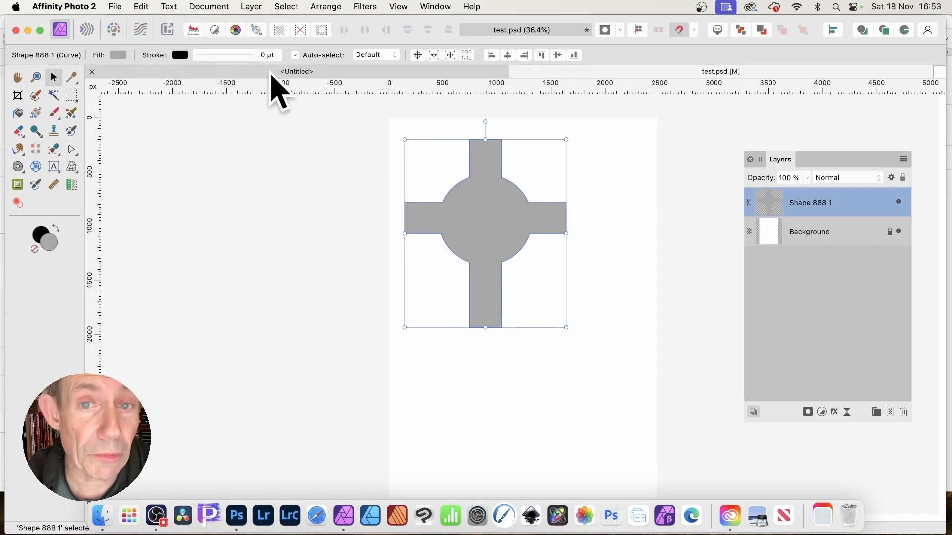
left_click(290, 73)
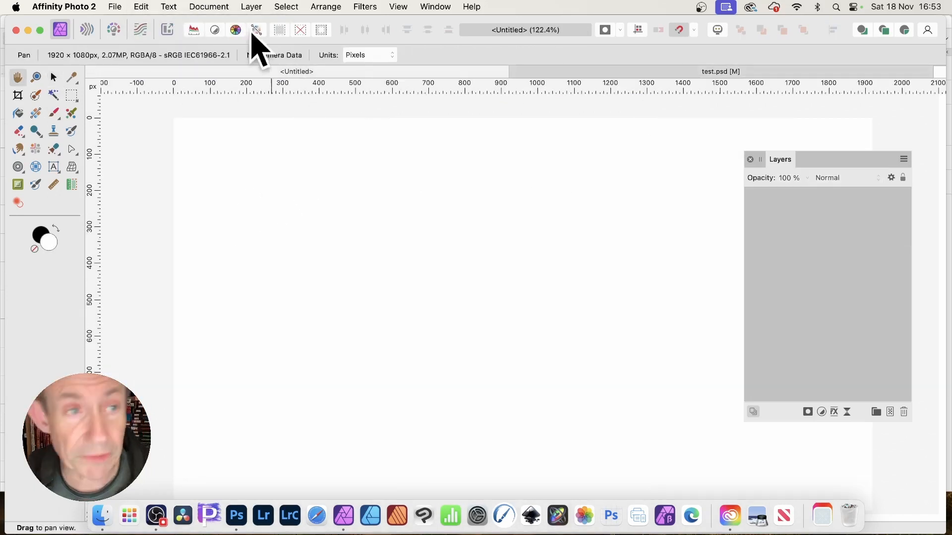
left_click(142, 7)
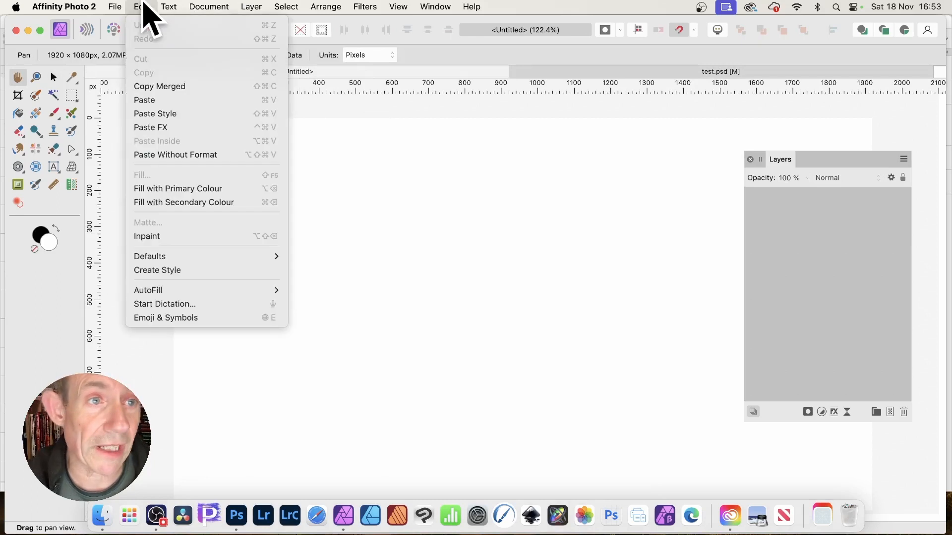
left_click(146, 100)
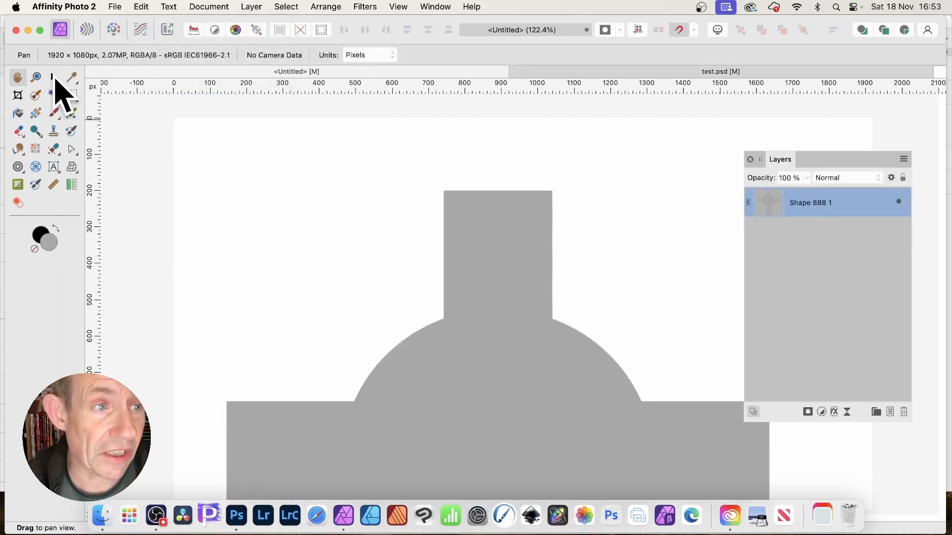
Step: Move the pasted cross shape upward in the Untitled document
left_click(54, 77)
left_click_drag(503, 337, 497, 279)
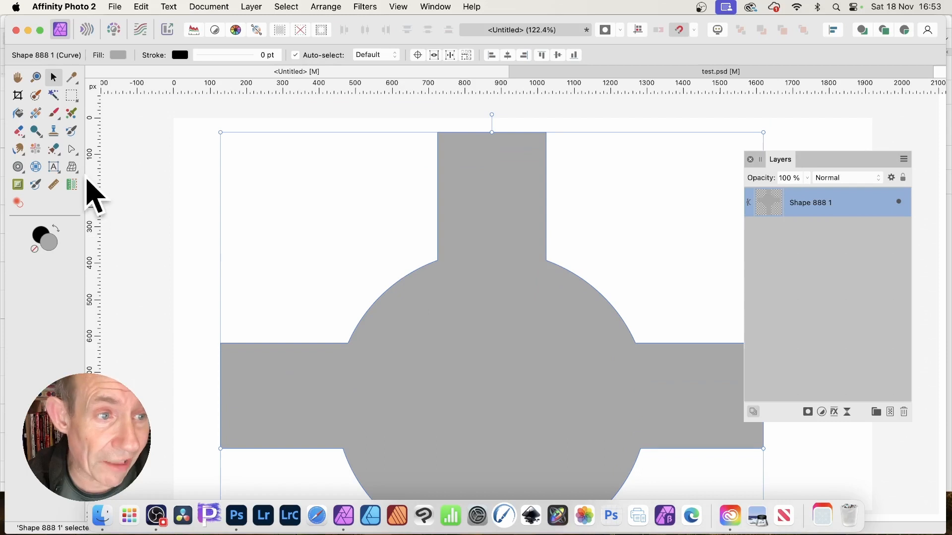
Step: Try dragging the cross's top-left corner node outward with the Node Tool, then undo it
left_click(73, 150)
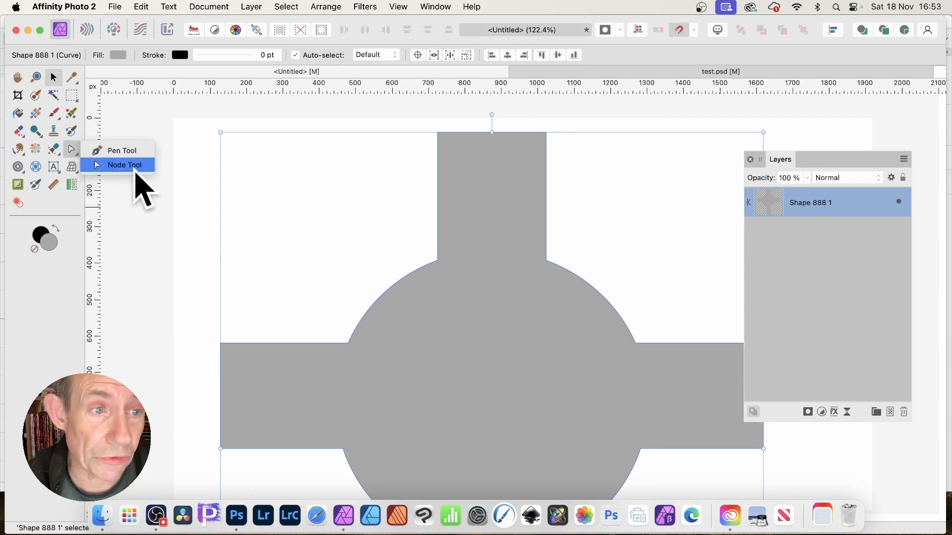
left_click(133, 168)
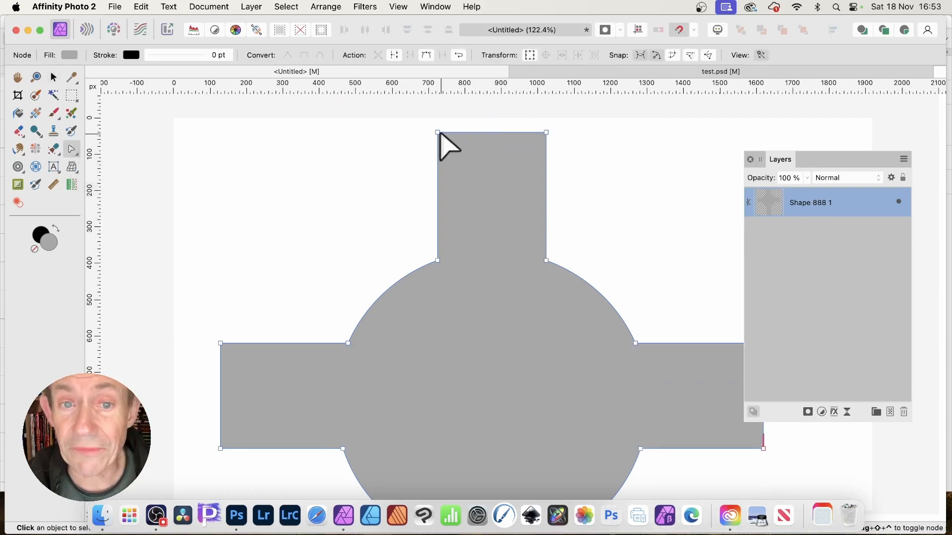
left_click_drag(437, 133, 378, 134)
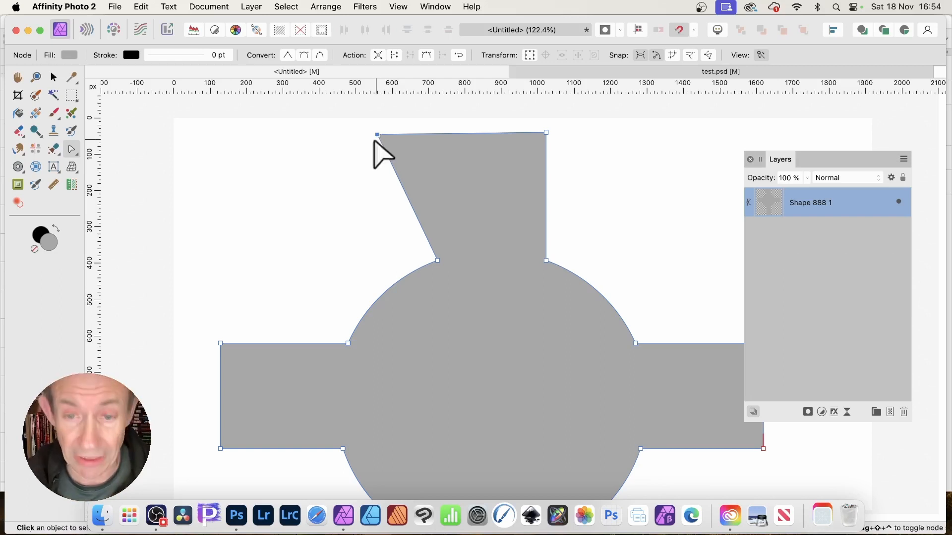
key("super+z")
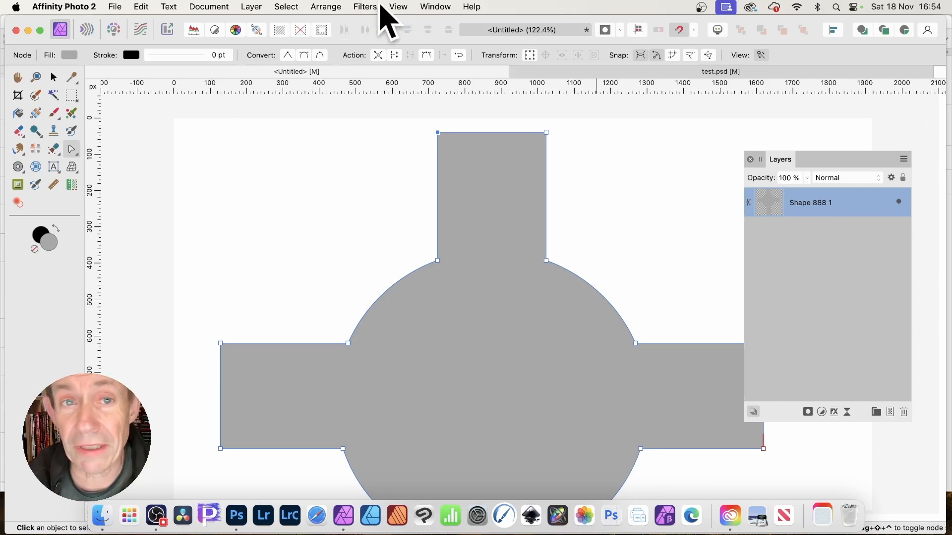
Step: Open the Assets panel and reposition it over the document
left_click(435, 7)
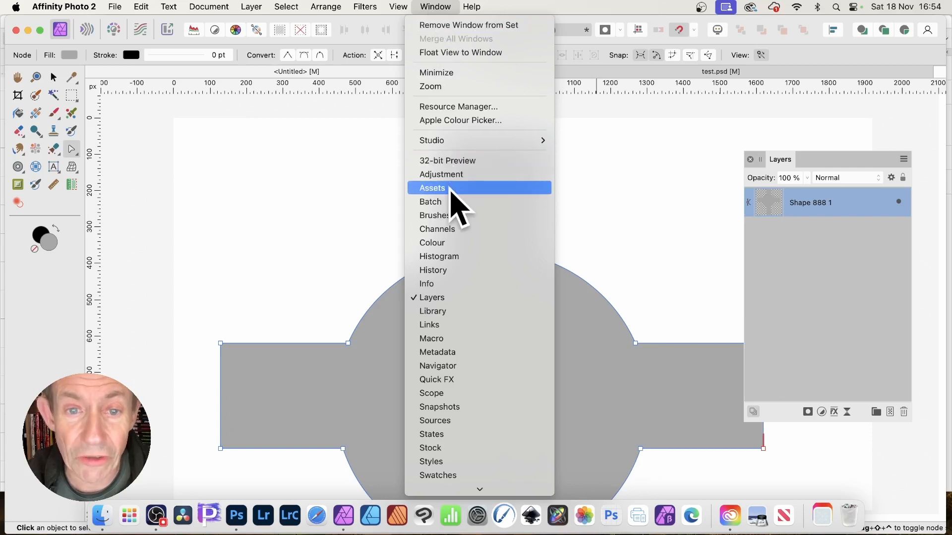
left_click(450, 189)
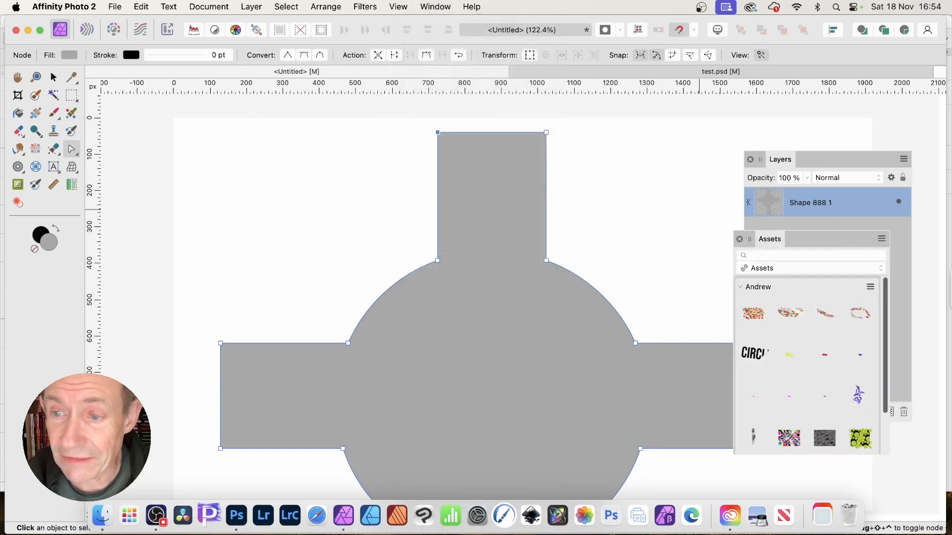
left_click_drag(767, 238, 669, 128)
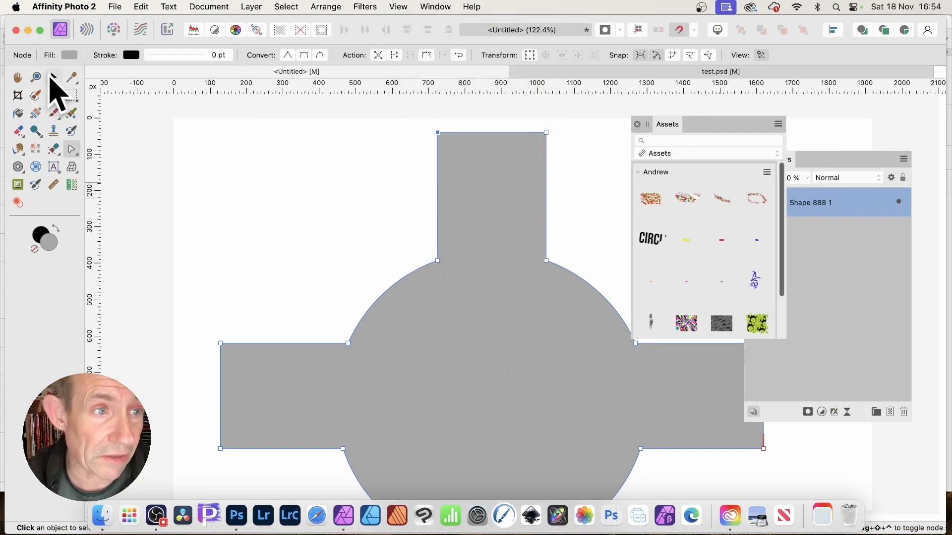
Step: Select the cross shape with the Move Tool and add it from the selection to the Andrew assets category
left_click(53, 78)
left_click_drag(457, 322, 375, 254)
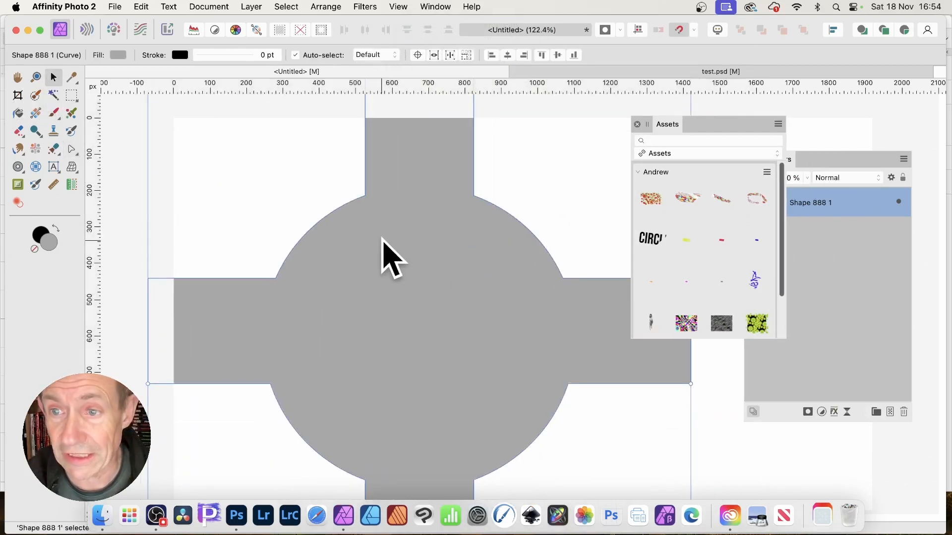
left_click(766, 172)
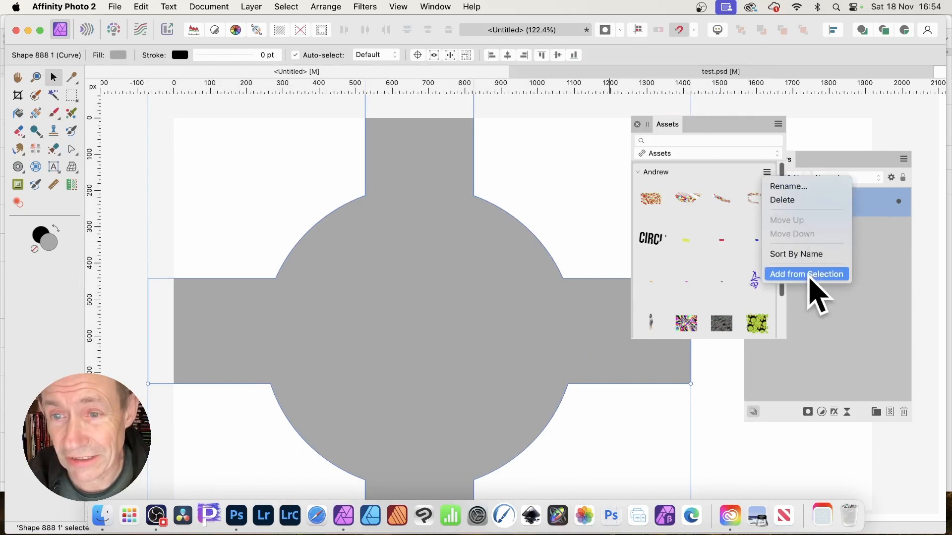
left_click(808, 276)
Step: Place the new cross asset into the document and position it over the original cross
left_click_drag(782, 219, 796, 305)
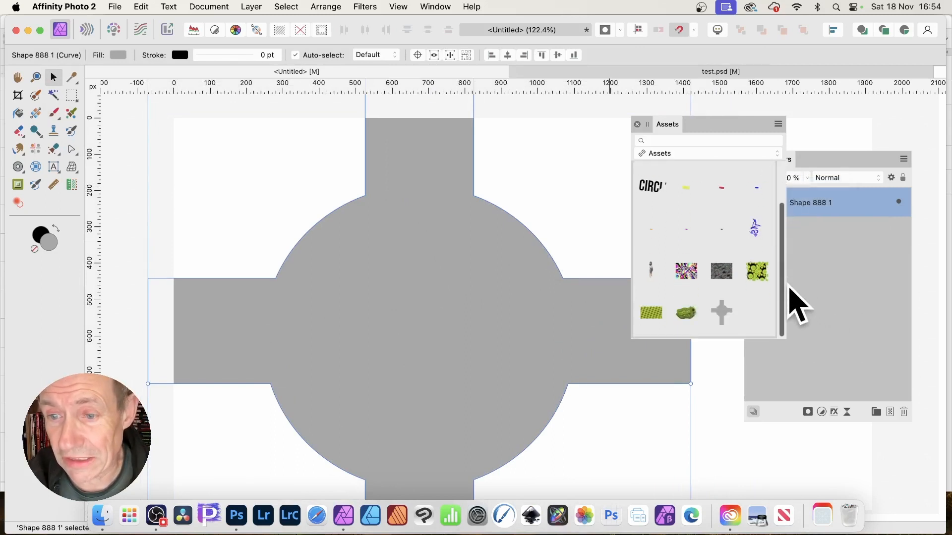
left_click_drag(724, 311, 340, 265)
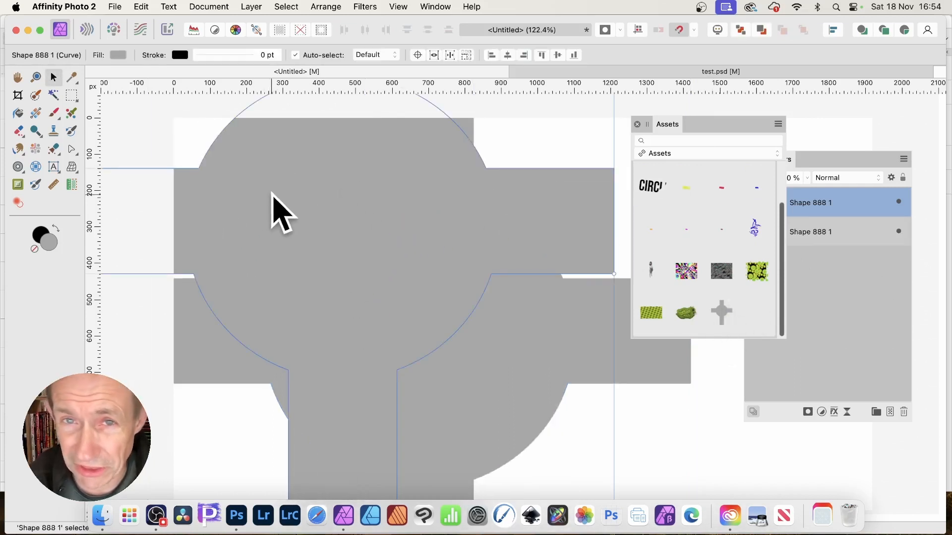
left_click_drag(273, 194, 382, 251)
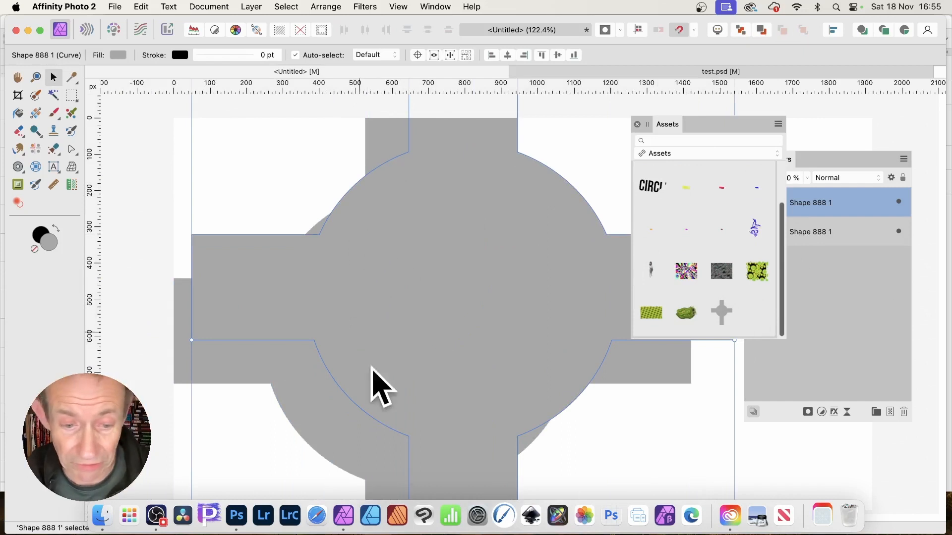
Step: Switch to Photoshop and delete the cross shape layer
left_click(232, 525)
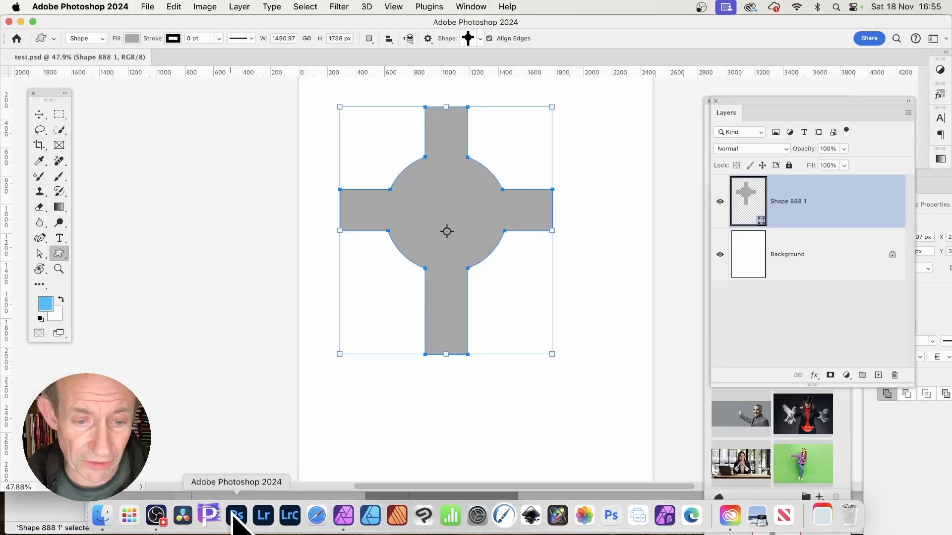
key("BackSpace")
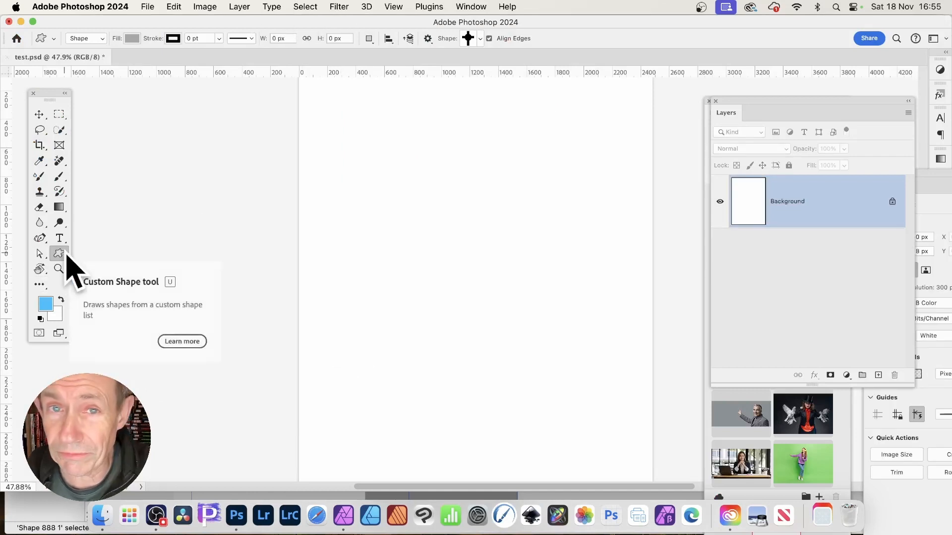
Step: Choose the club shape from the Legacy Shapes and More Playing Cards Suits set for the Custom Shape tool
left_click(480, 39)
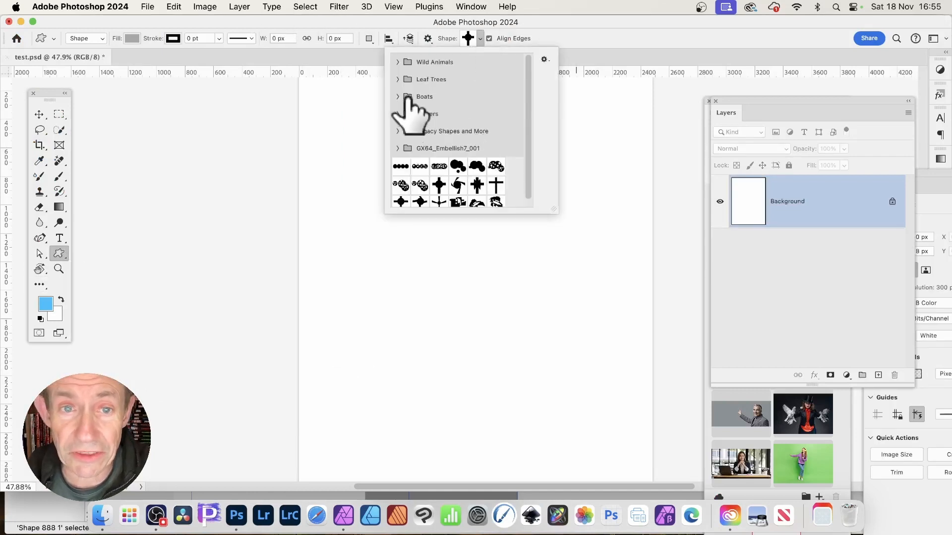
scroll(455, 144, "down", 1)
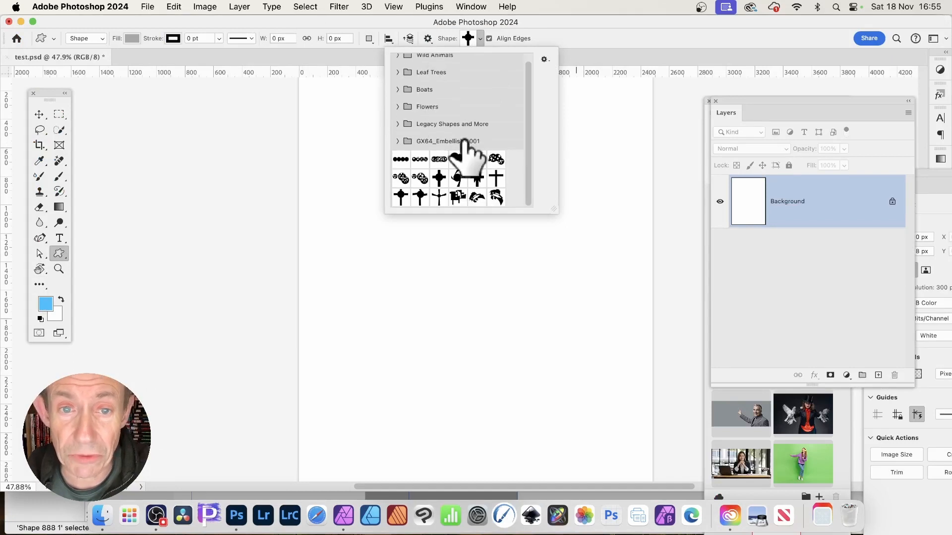
left_click(397, 125)
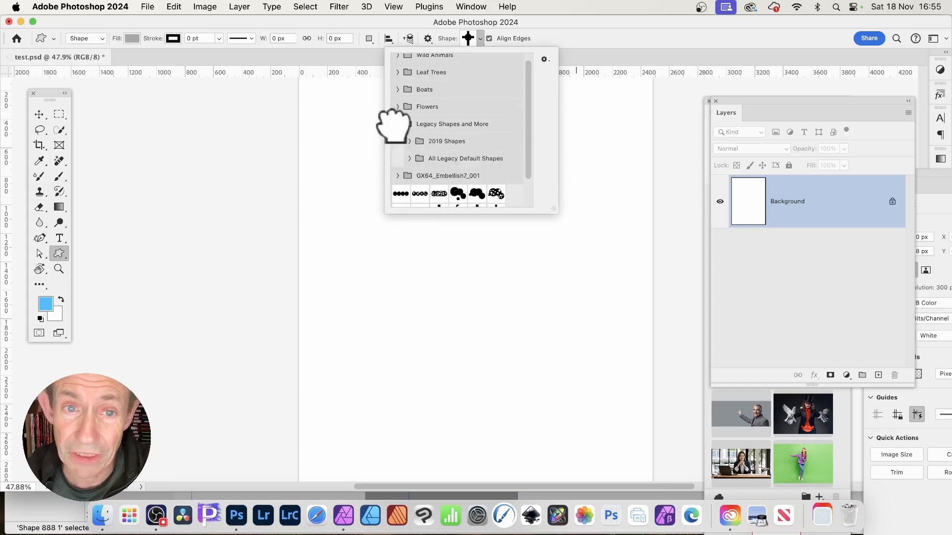
left_click(409, 142)
left_click_drag(529, 81, 527, 175)
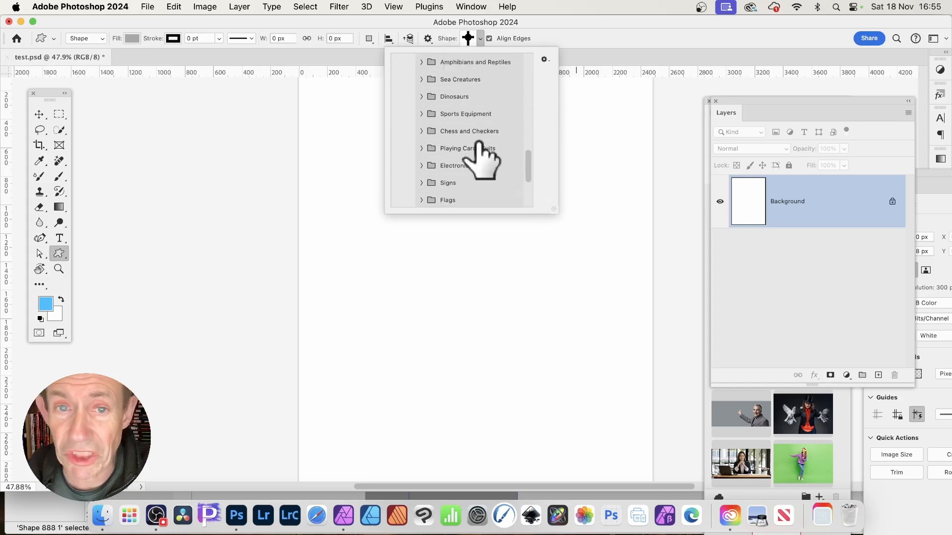
left_click_drag(527, 168, 526, 188)
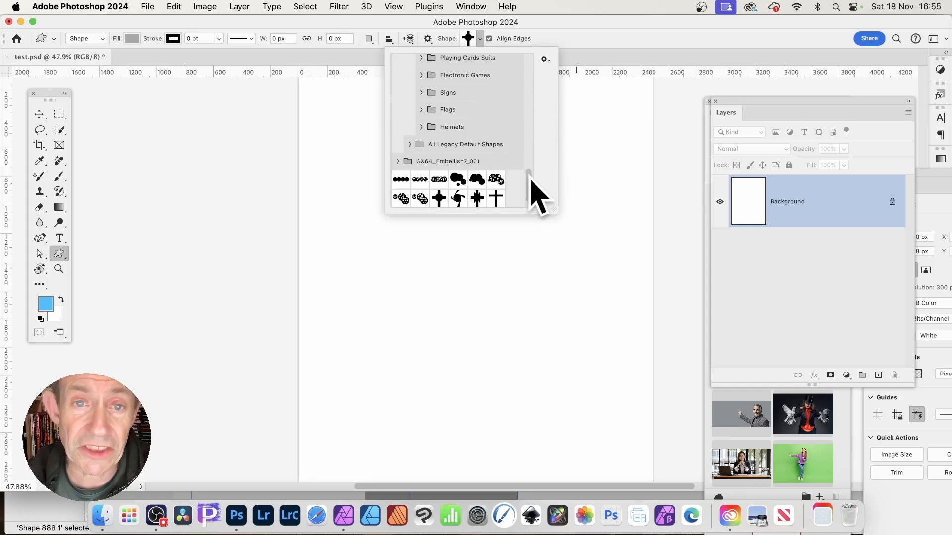
scroll(531, 187, "up", 2)
left_click(422, 107)
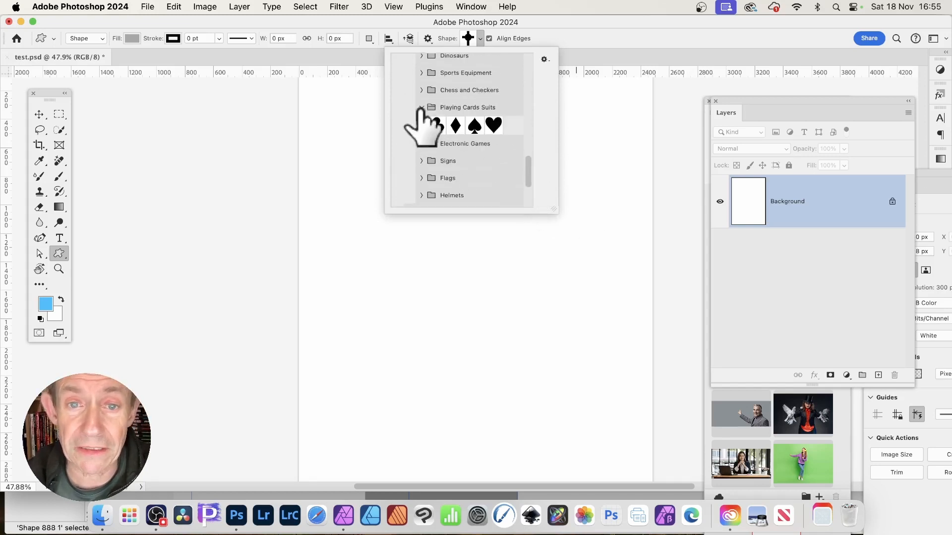
left_click(437, 125)
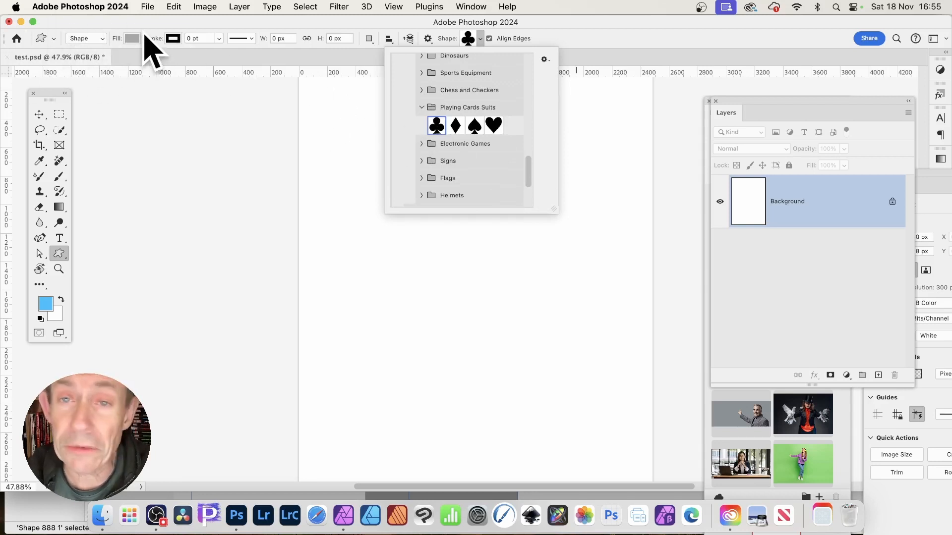
Step: Set the shape fill to red and draw a club shape about 1870 by 2030 px on the canvas
left_click(145, 38)
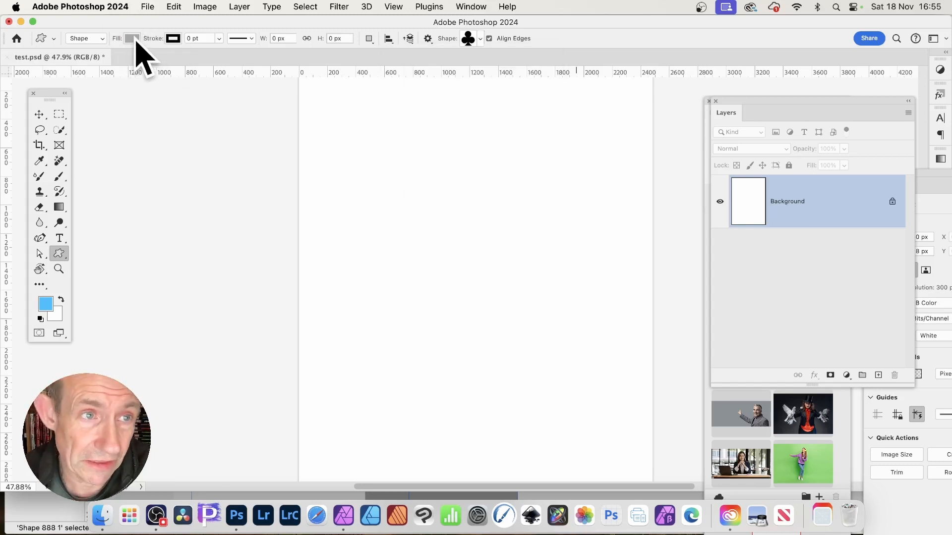
left_click(133, 39)
left_click(145, 102)
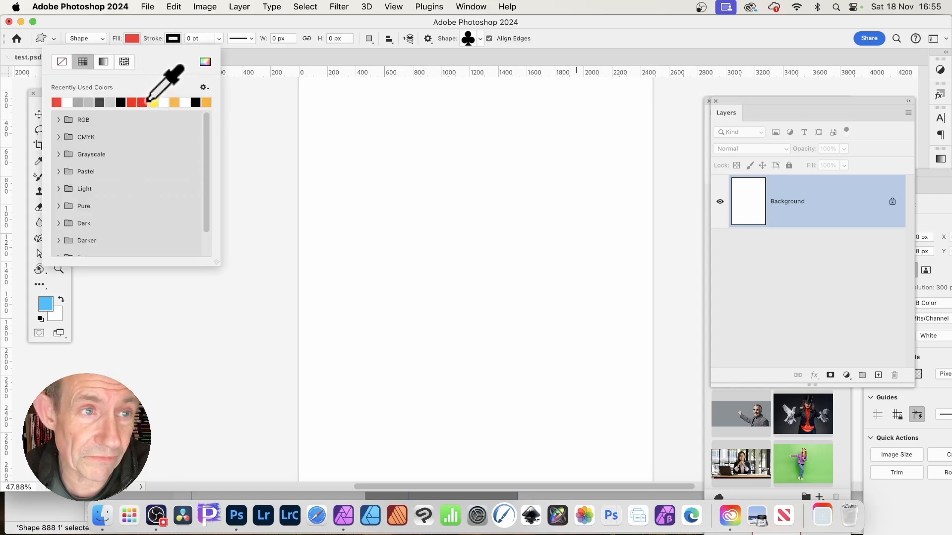
left_click(212, 26)
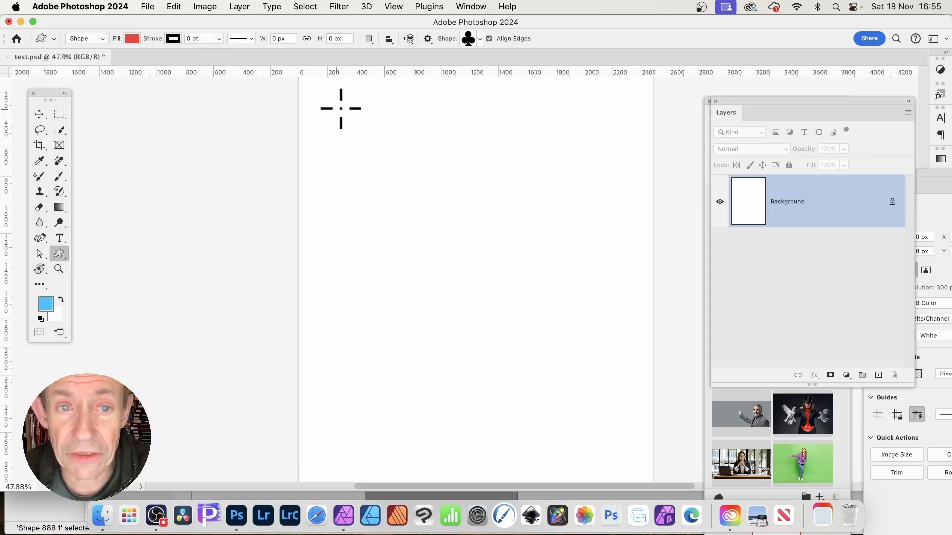
left_click_drag(340, 109, 594, 378)
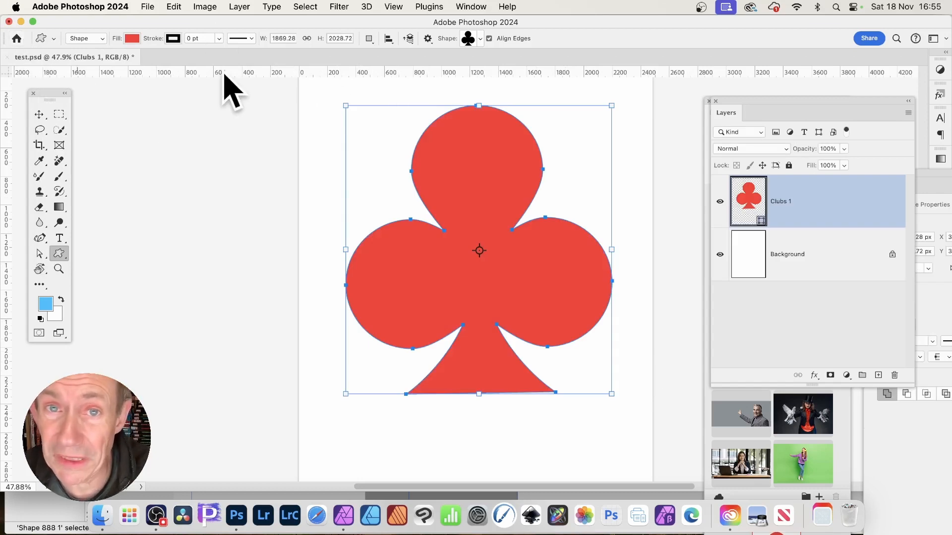
Step: Save the document as card.psd on the Desktop
left_click(157, 7)
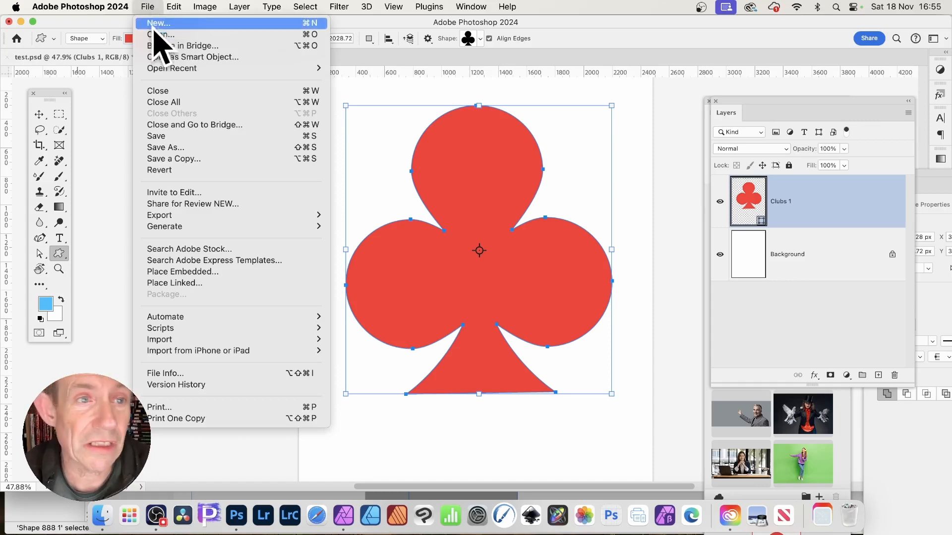
left_click(181, 149)
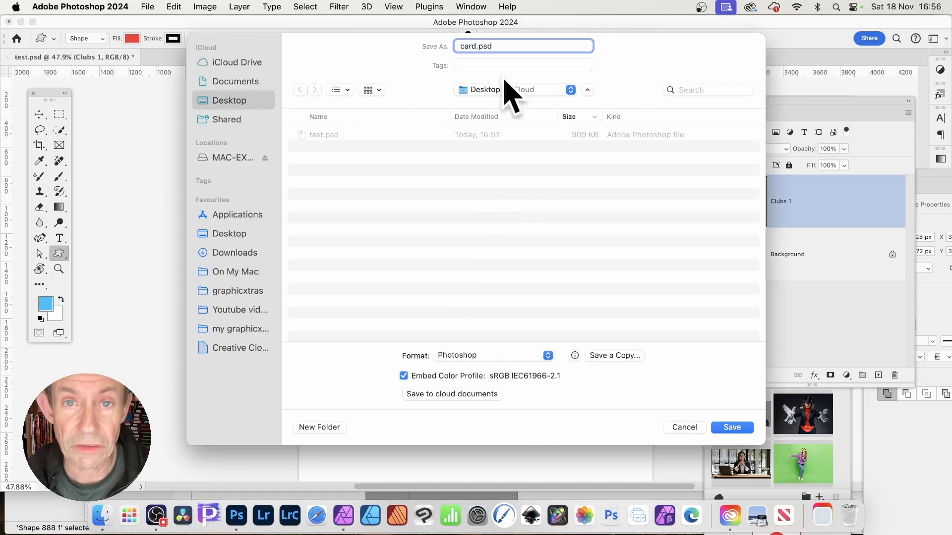
left_click(733, 428)
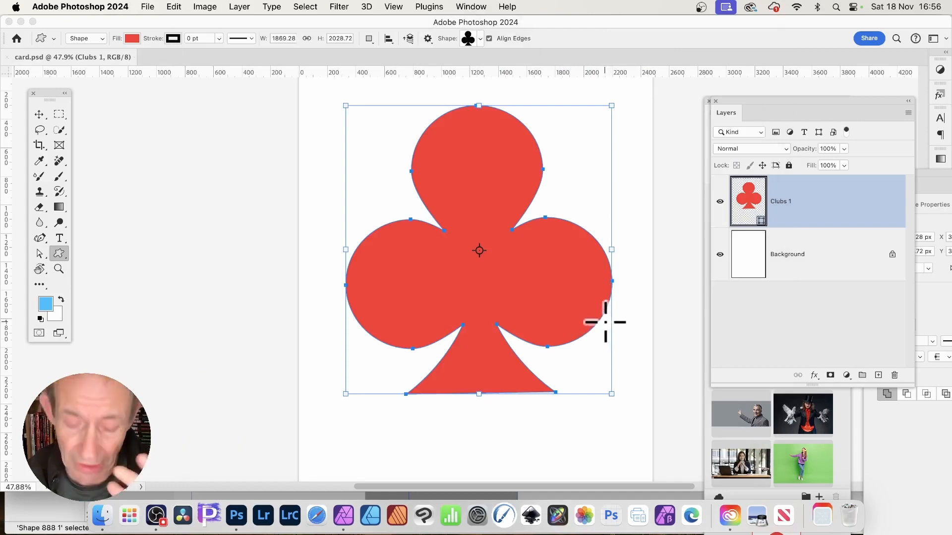
Step: Switch to Affinity Photo and delete the cross shapes from the Untitled document
left_click(347, 516)
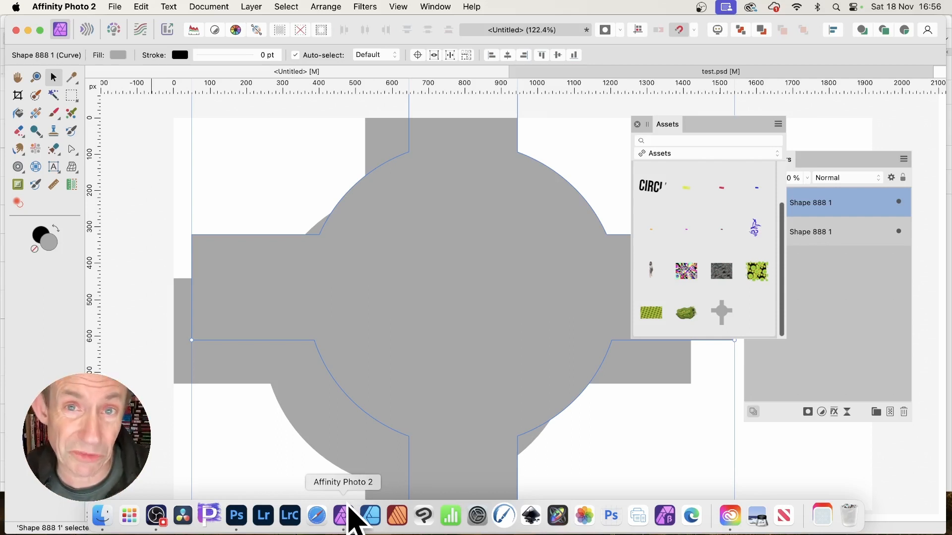
key("Delete")
key("Delete")
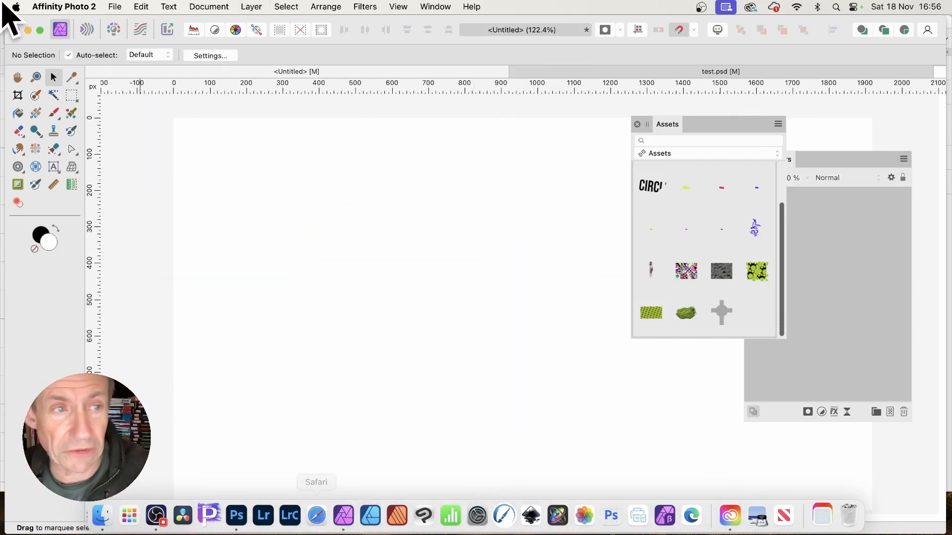
Step: Open card.psd from the Desktop and dismiss the import issues message
left_click(116, 7)
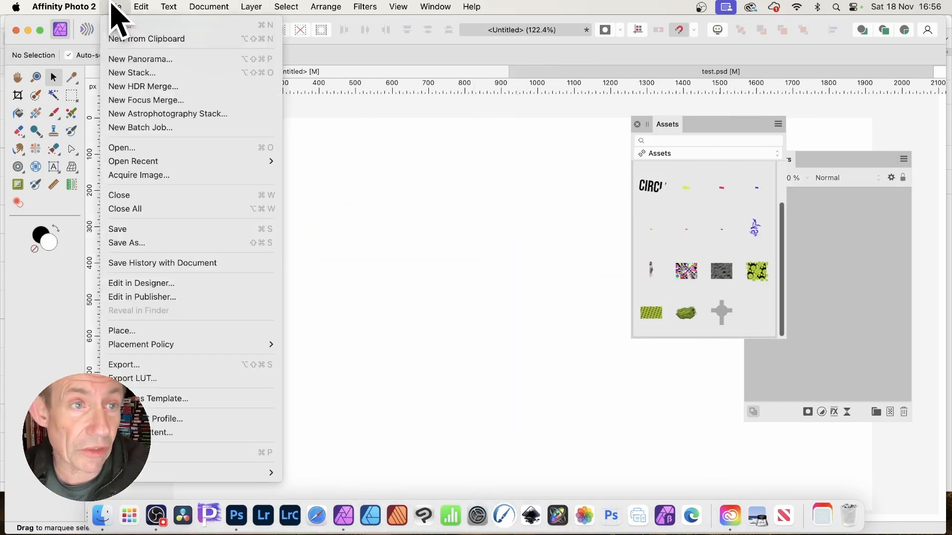
left_click(137, 148)
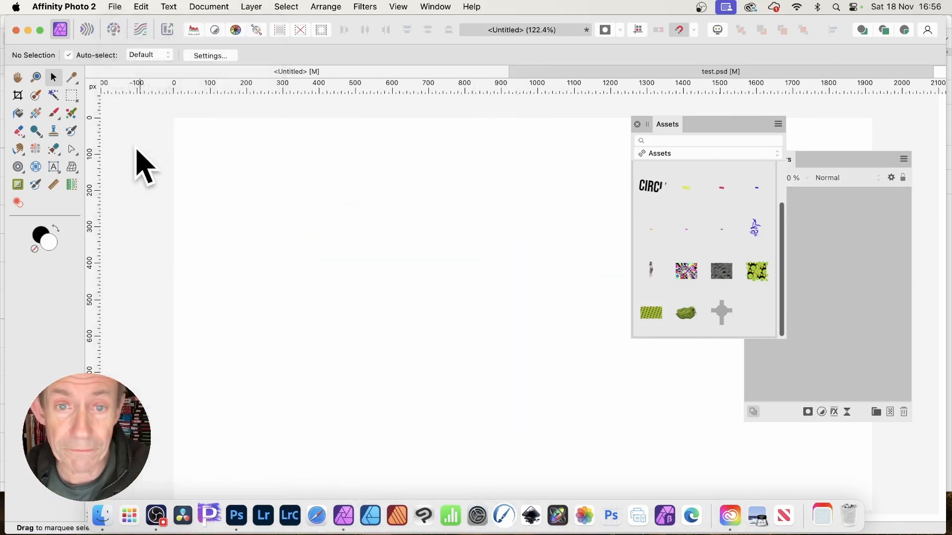
left_click(386, 119)
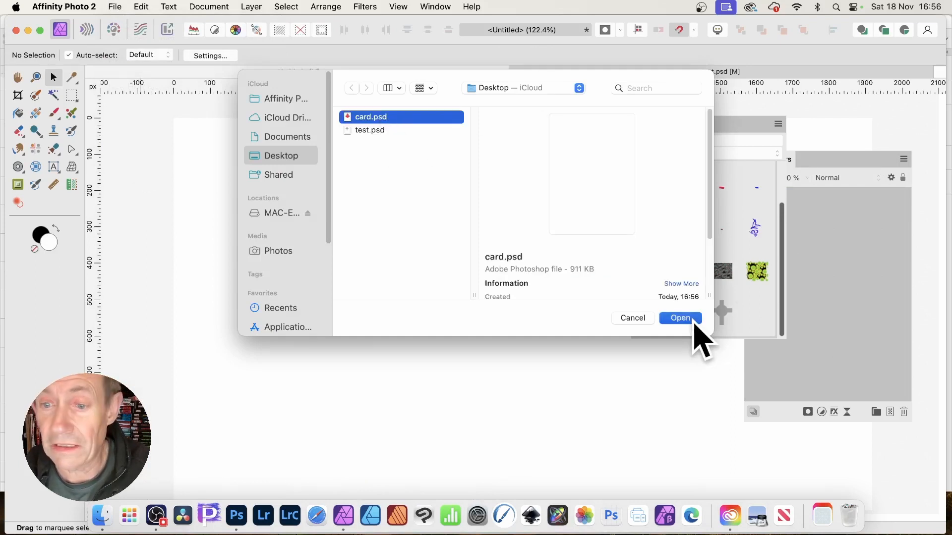
left_click(694, 323)
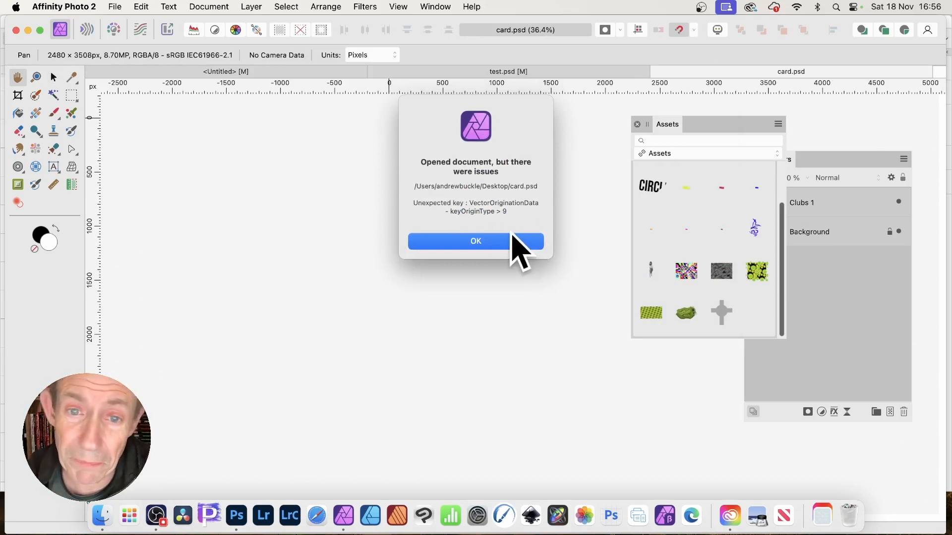
left_click(493, 240)
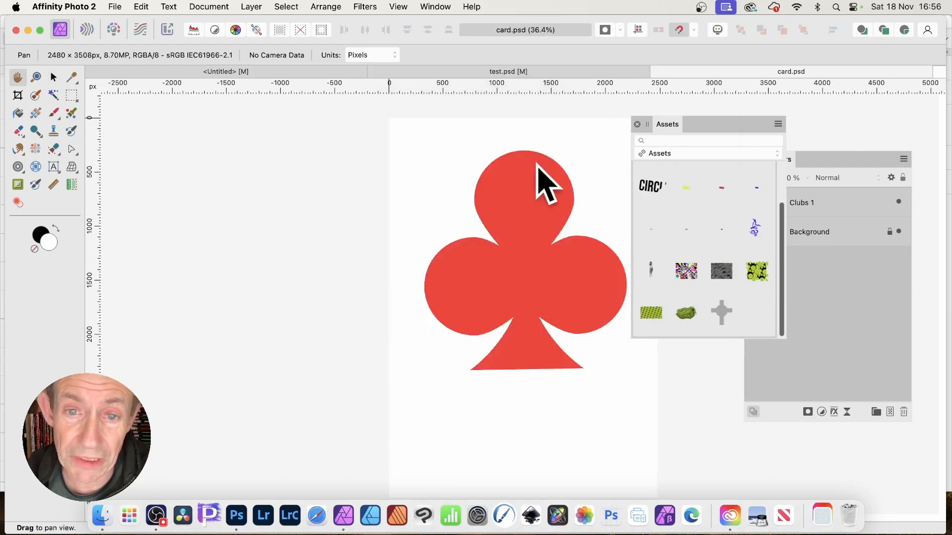
Step: Select and copy the club shape in card.psd, then return to the Untitled document
left_click(53, 77)
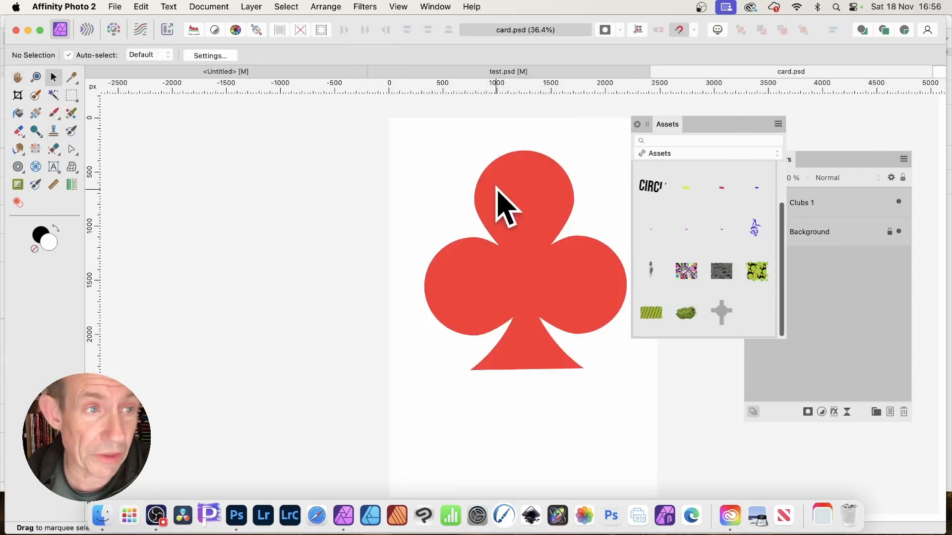
left_click_drag(510, 204, 518, 168)
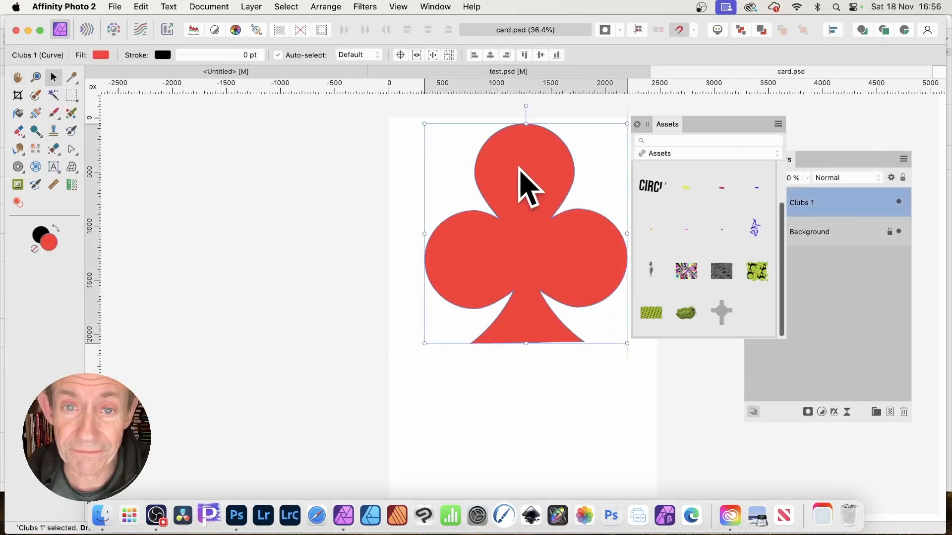
left_click(145, 5)
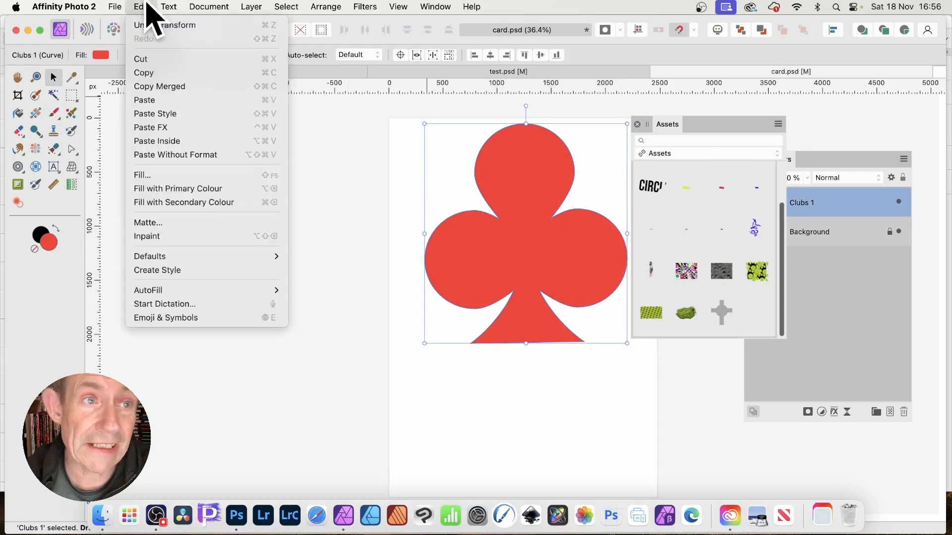
left_click(157, 73)
key("super+alt+shift+n")
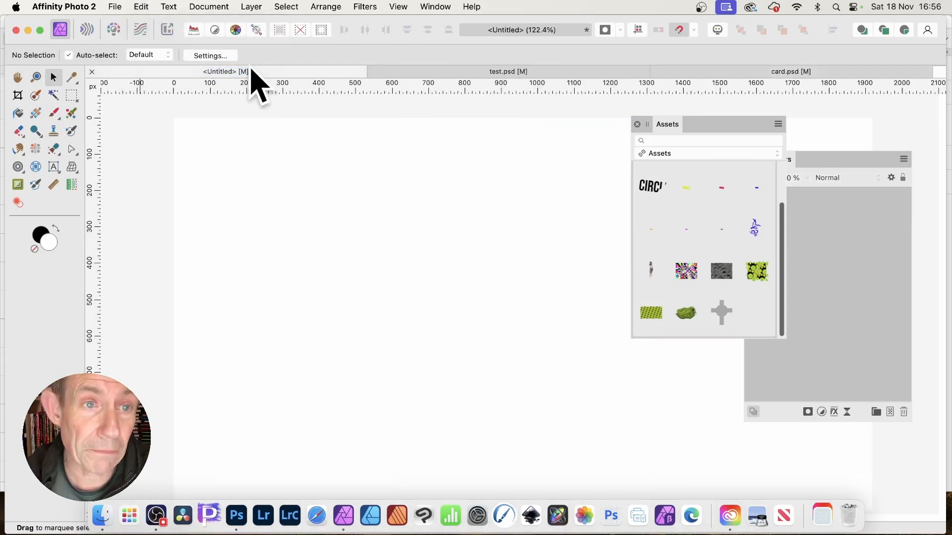
Step: Paste the copied club shape into the Untitled document, then scale it down and reposition it on the canvas
left_click(148, 5)
left_click(170, 101)
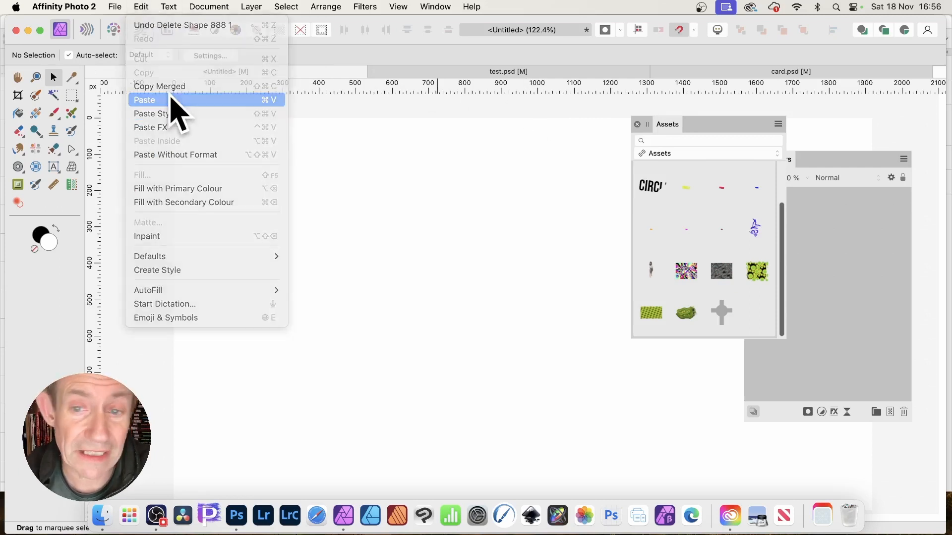
left_click_drag(575, 256, 492, 259)
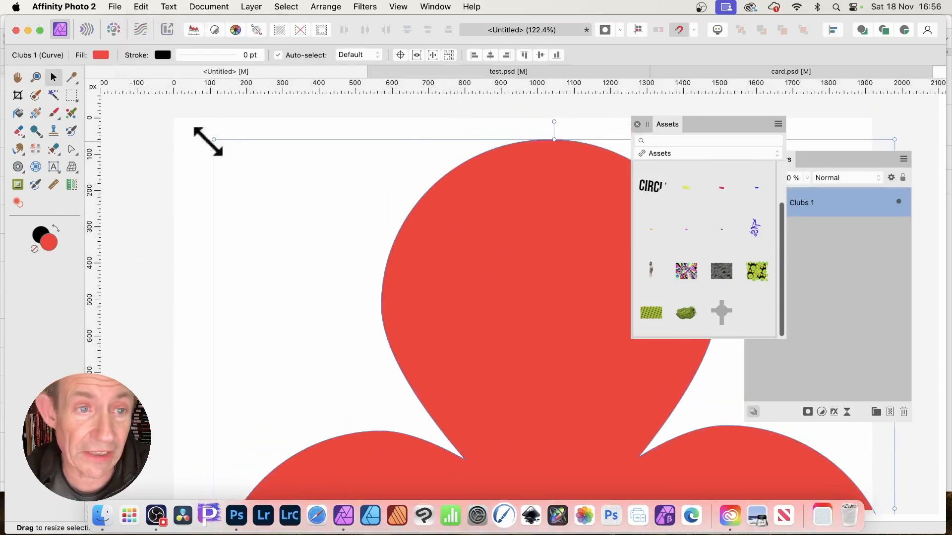
left_click_drag(213, 141, 520, 366)
left_click_drag(680, 467, 411, 238)
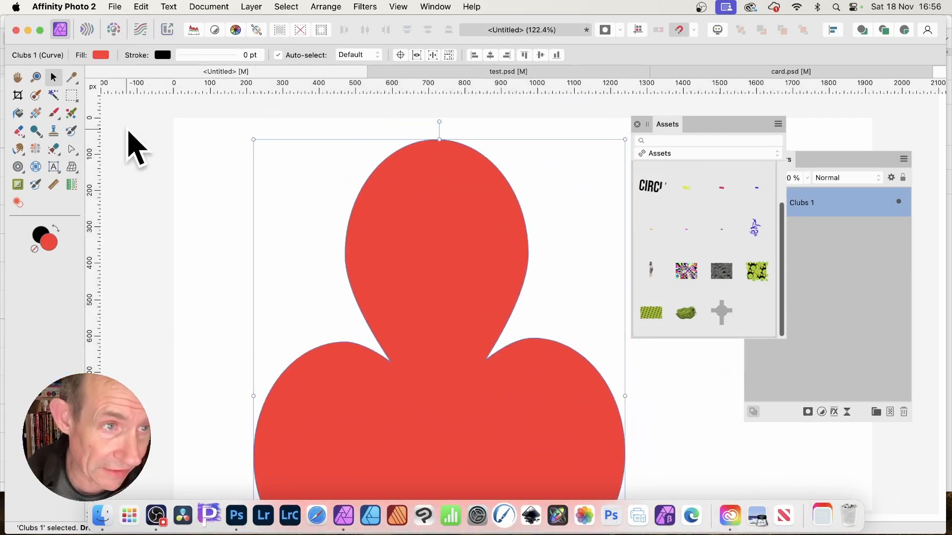
Step: Change the club's fill colour to green (R 20, G 224, B 0)
left_click(102, 55)
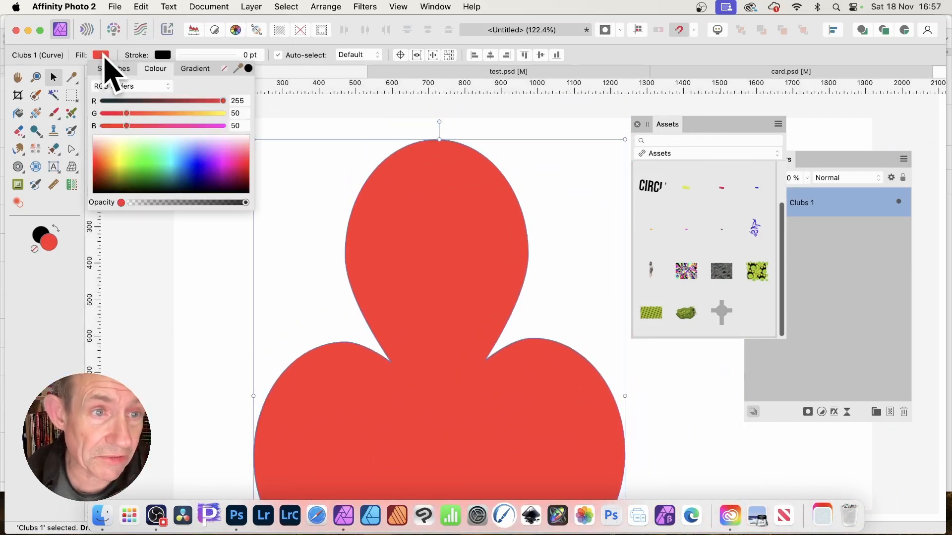
left_click(192, 156)
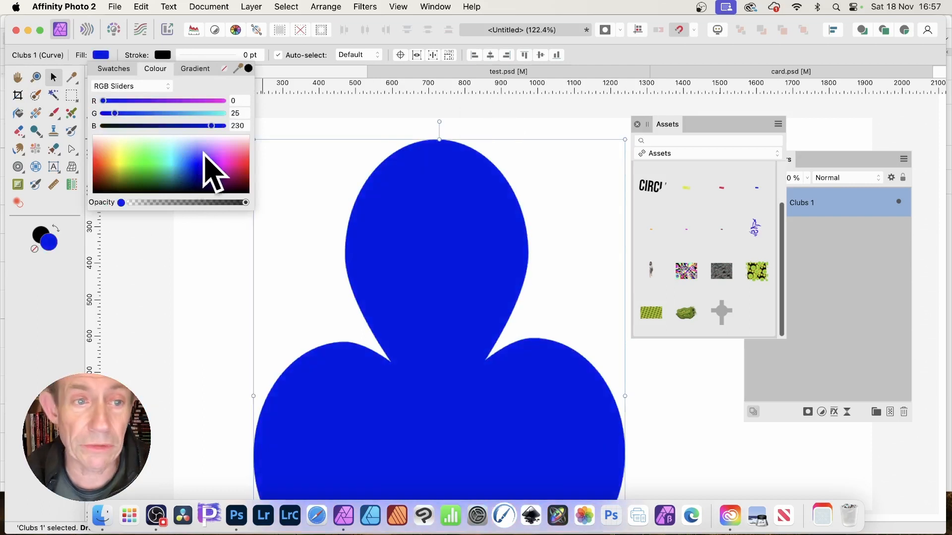
left_click(227, 155)
left_click(142, 163)
left_click(142, 164)
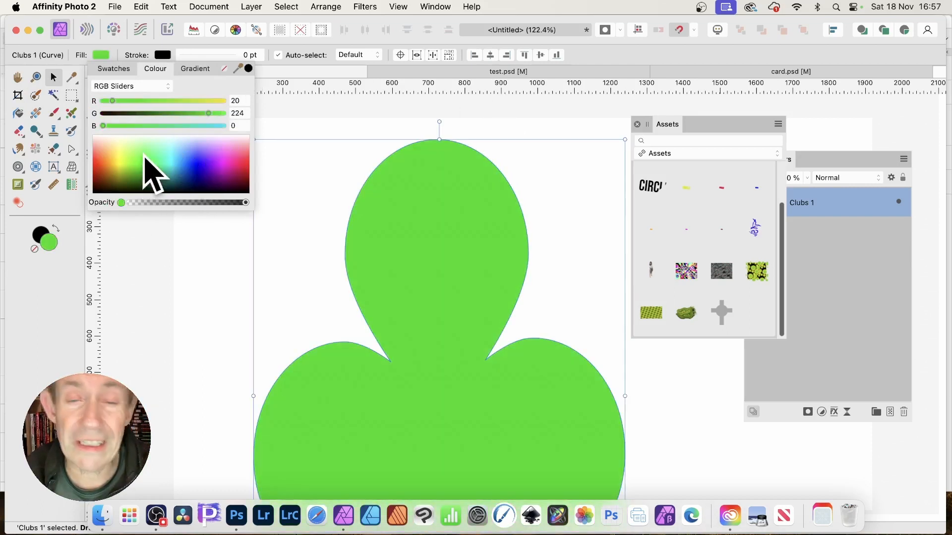
Step: Apply a 3D layer effect with a radius of about 10.8 px and an Outer Shadow to the club
left_click_drag(820, 161, 768, 99)
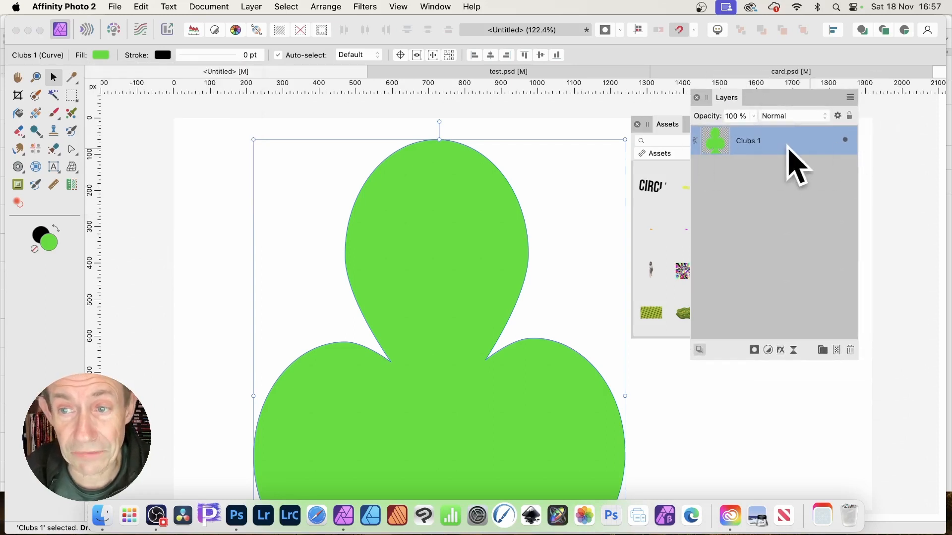
left_click(781, 350)
left_click(573, 170)
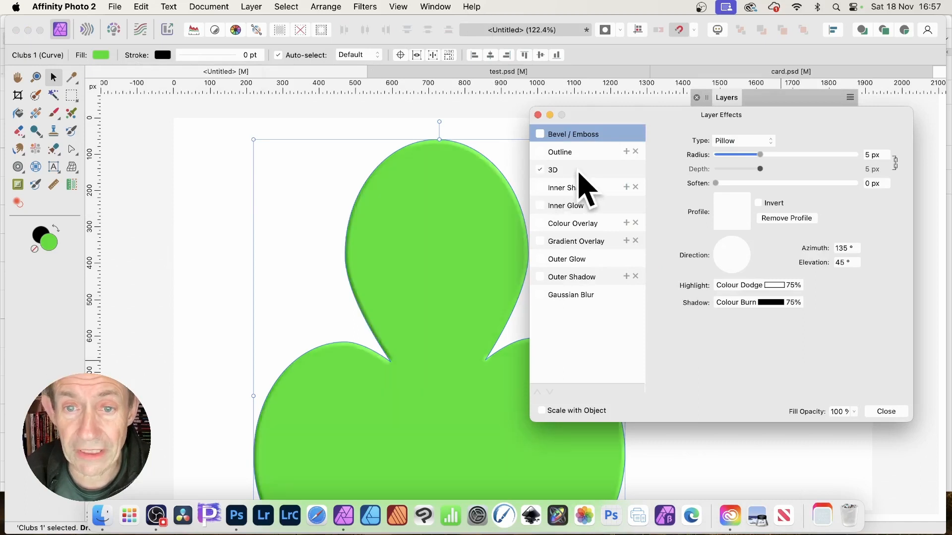
left_click_drag(761, 141, 778, 144)
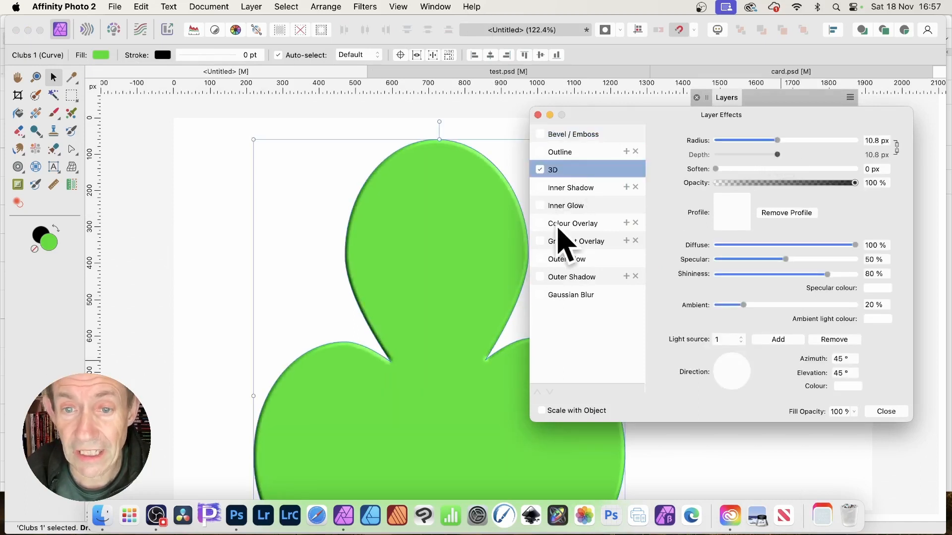
left_click(575, 276)
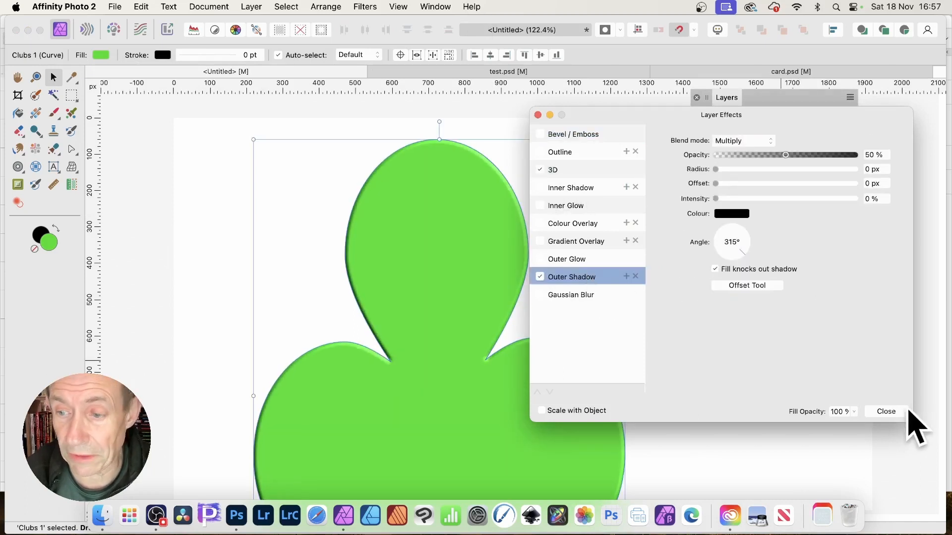
left_click(887, 411)
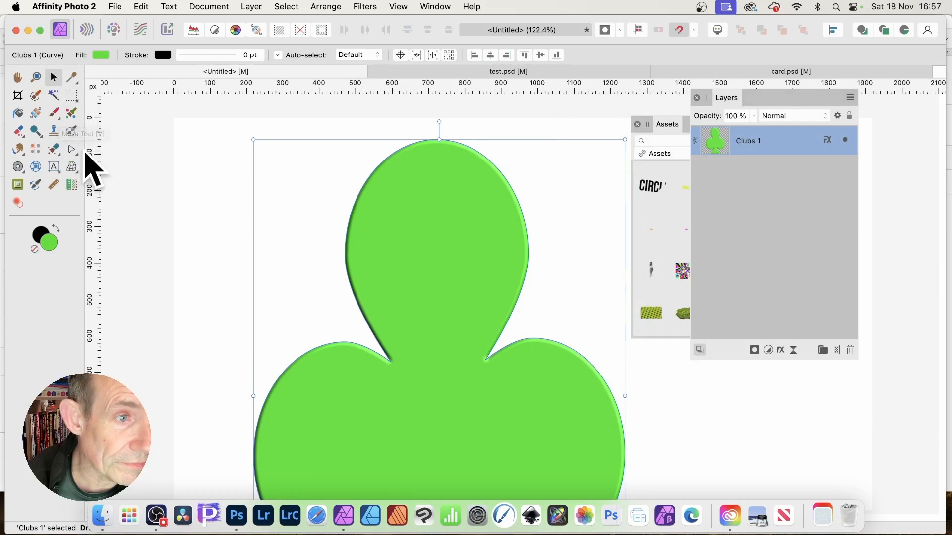
Step: Pull the club's top node down with the Node tool to reshape the top lobe, then move the club upward
left_click(76, 151)
left_click(119, 165)
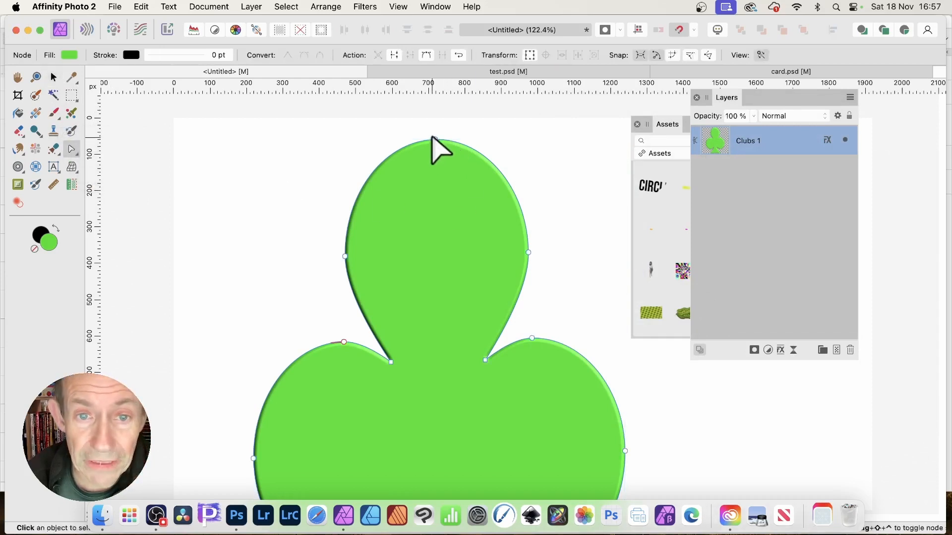
left_click(430, 121)
left_click_drag(430, 121, 442, 275)
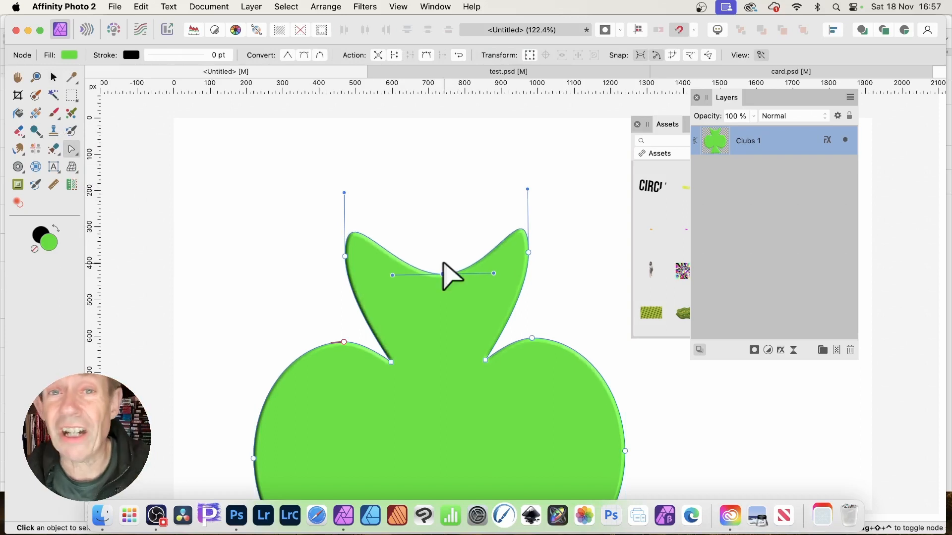
left_click(54, 77)
left_click_drag(470, 382, 448, 261)
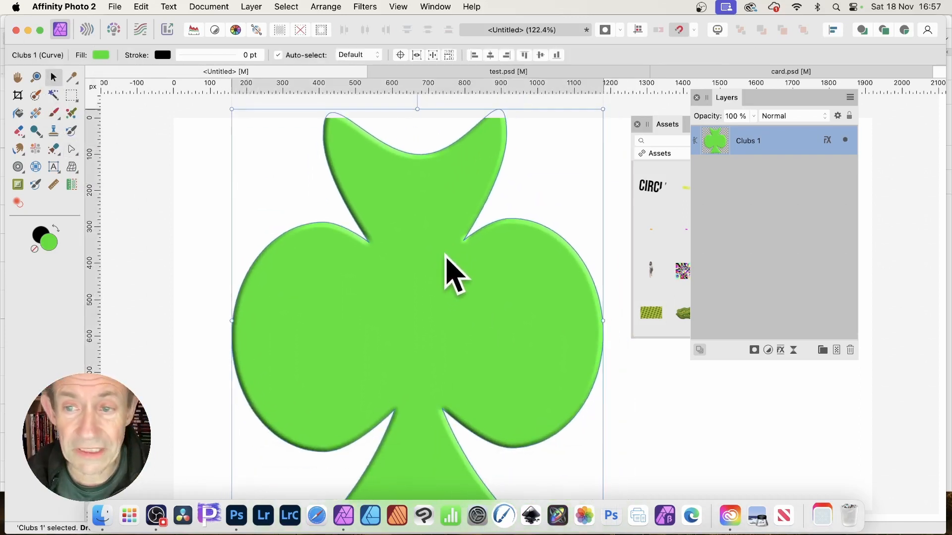
Step: Add the selected club to the Andrew assets category from selection
left_click(666, 124)
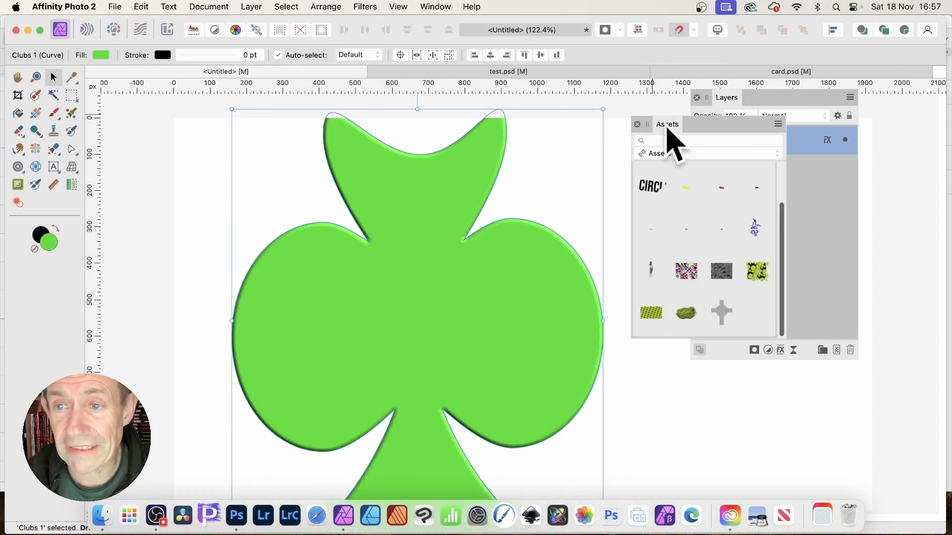
scroll(786, 208, "up", 2)
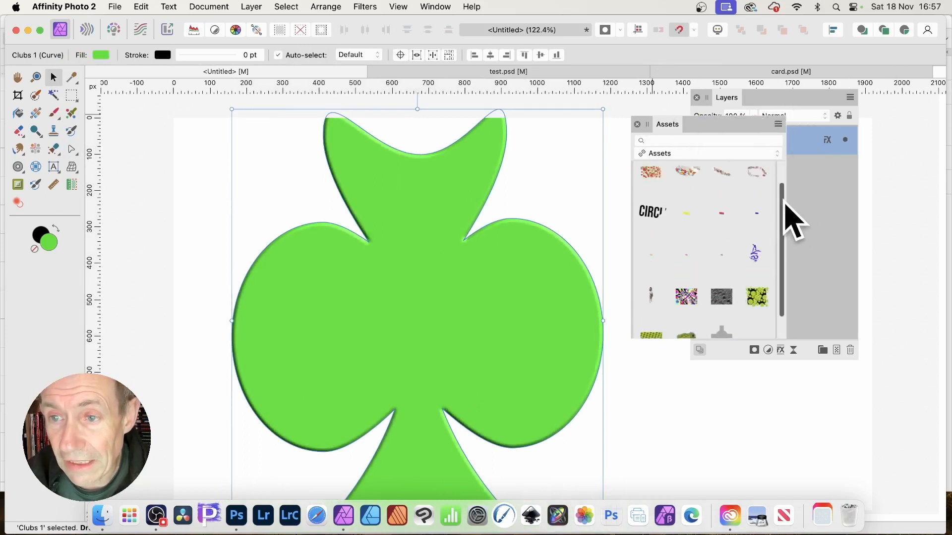
scroll(784, 205, "up", 1)
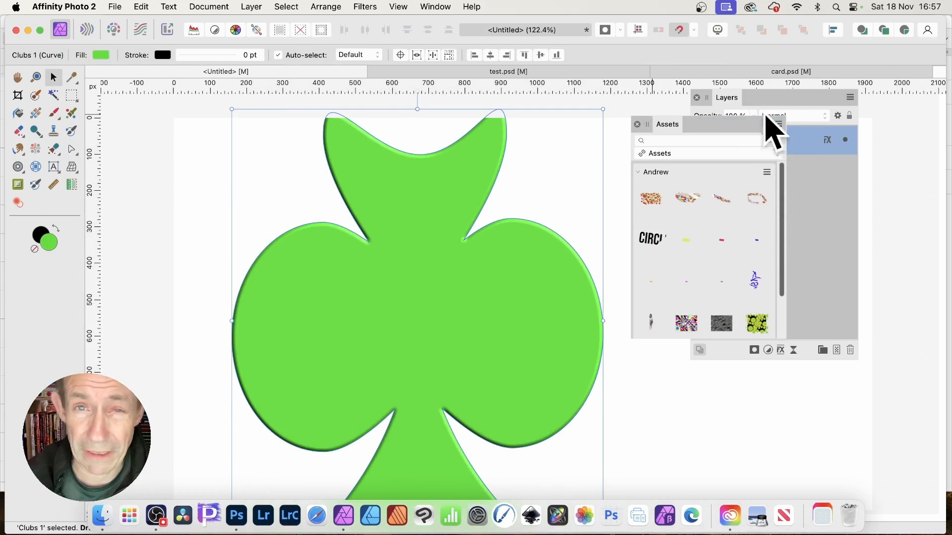
left_click(767, 172)
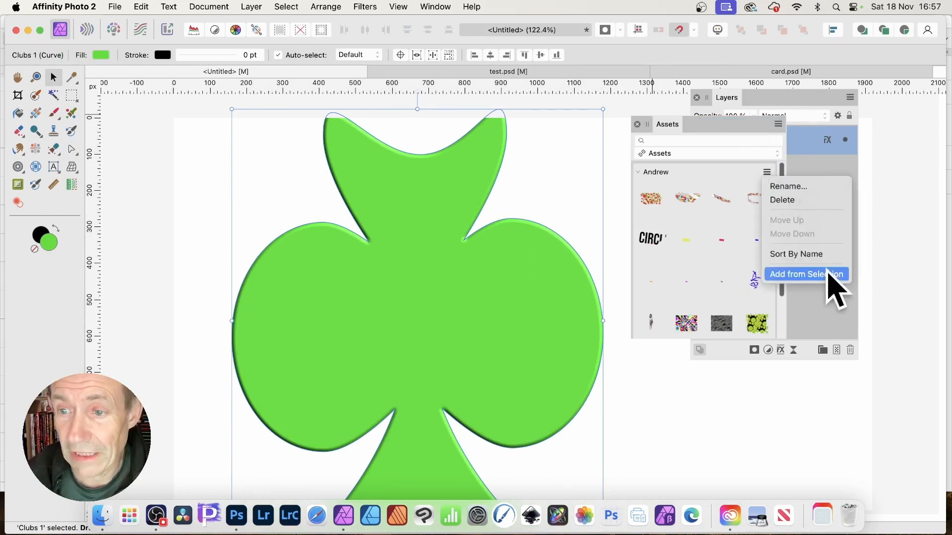
left_click(821, 282)
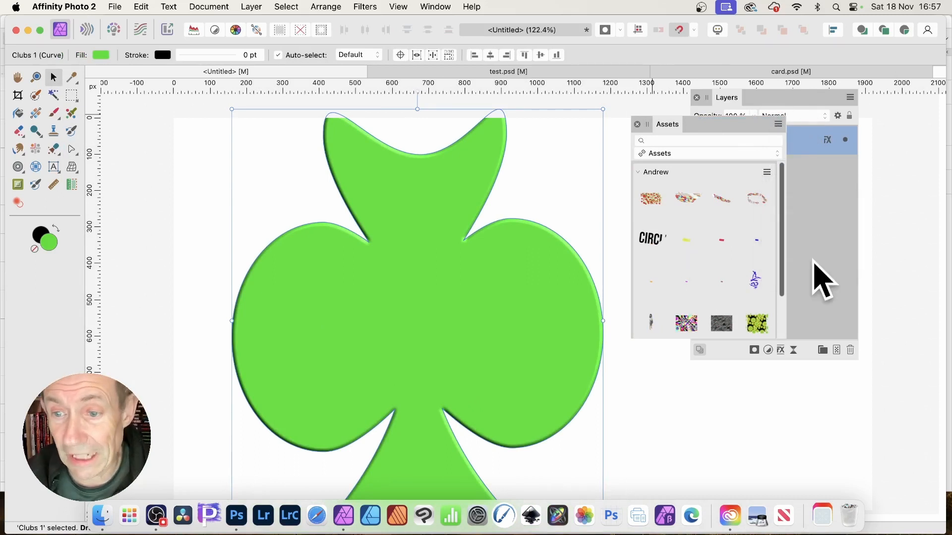
scroll(716, 280, "down", 2)
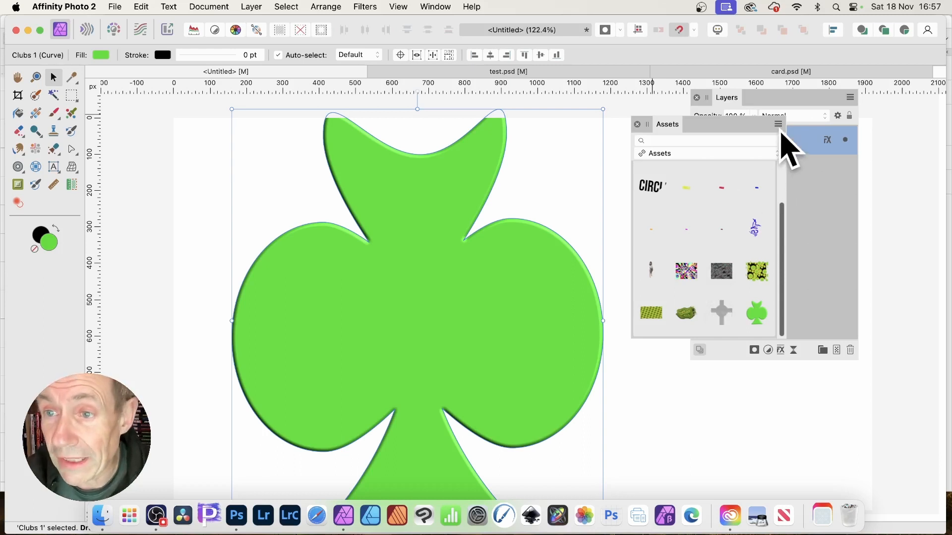
left_click(778, 125)
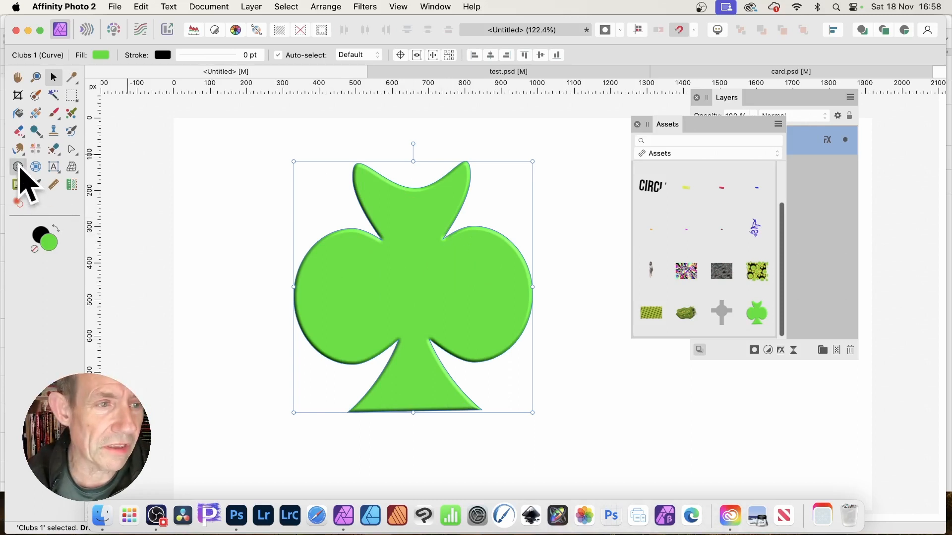
Step: Draw three small donuts with the Donut tool above, left and right of the club
left_click(18, 167)
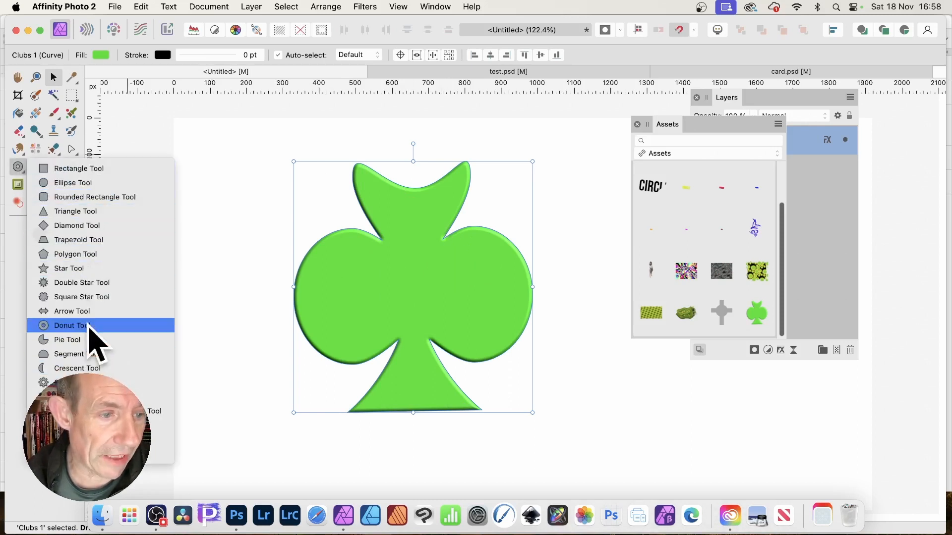
left_click(89, 325)
left_click_drag(381, 107, 450, 176)
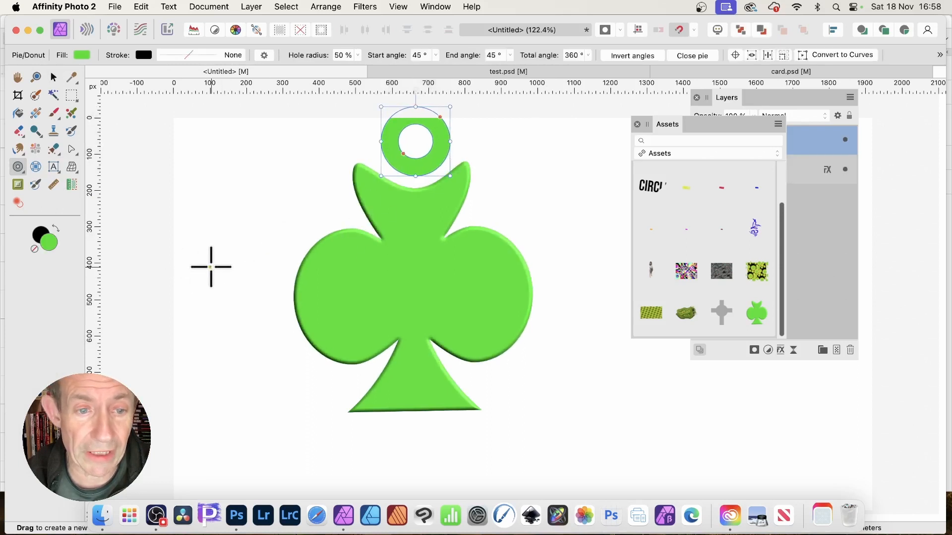
left_click_drag(226, 259, 279, 317)
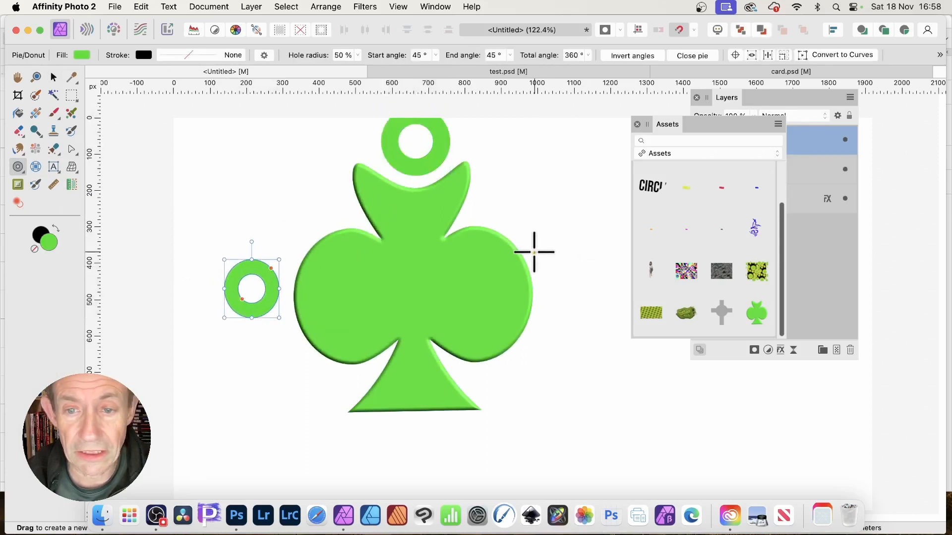
left_click_drag(534, 253, 603, 318)
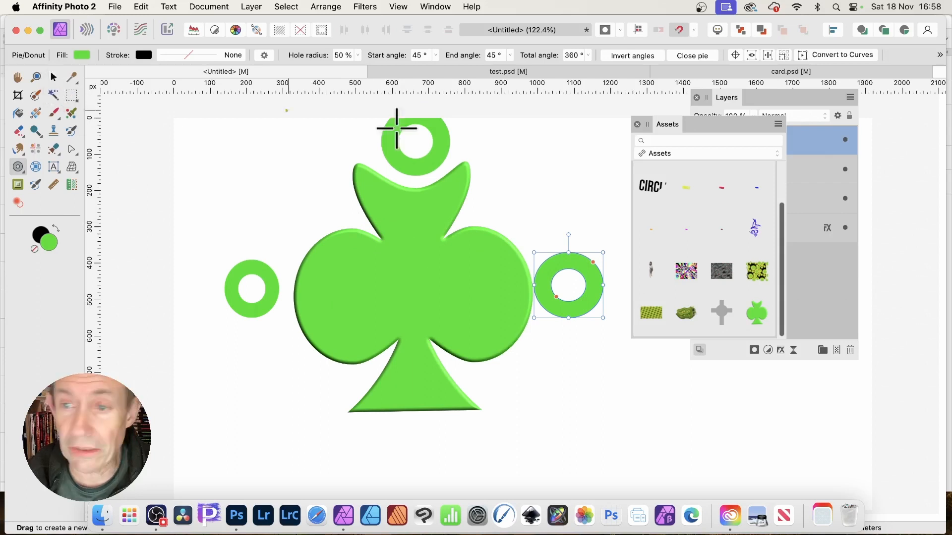
Step: Select the three donut layers together with the club and combine them using Geometry Add
left_click(804, 119)
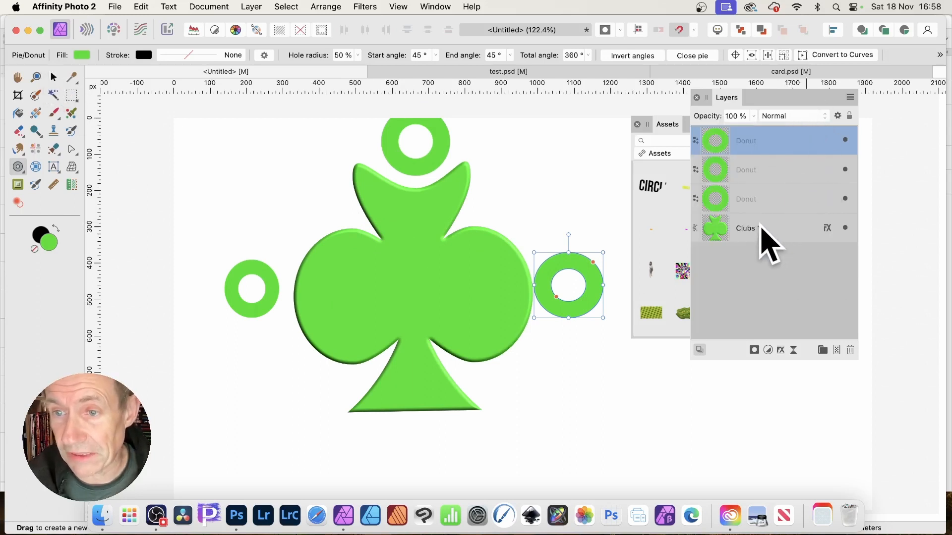
left_click(761, 233, "shift")
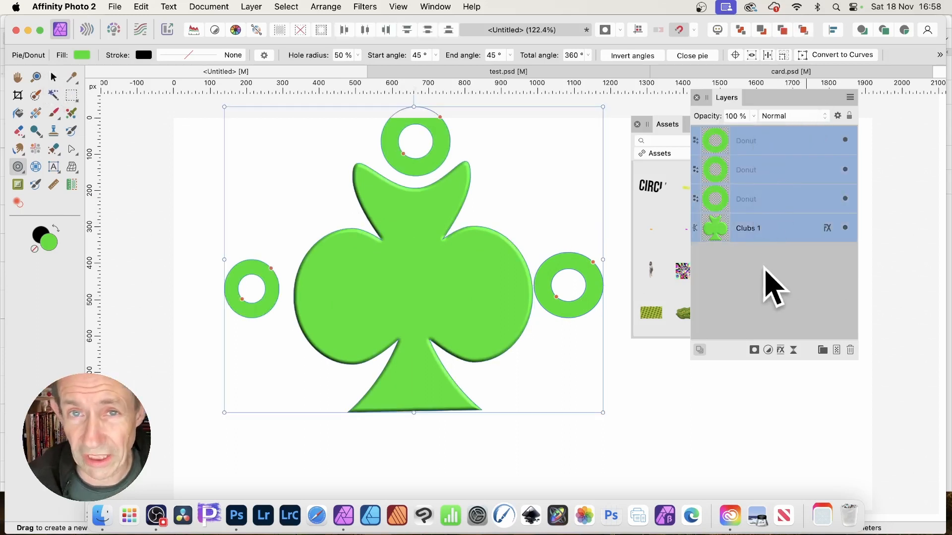
left_click(256, 7)
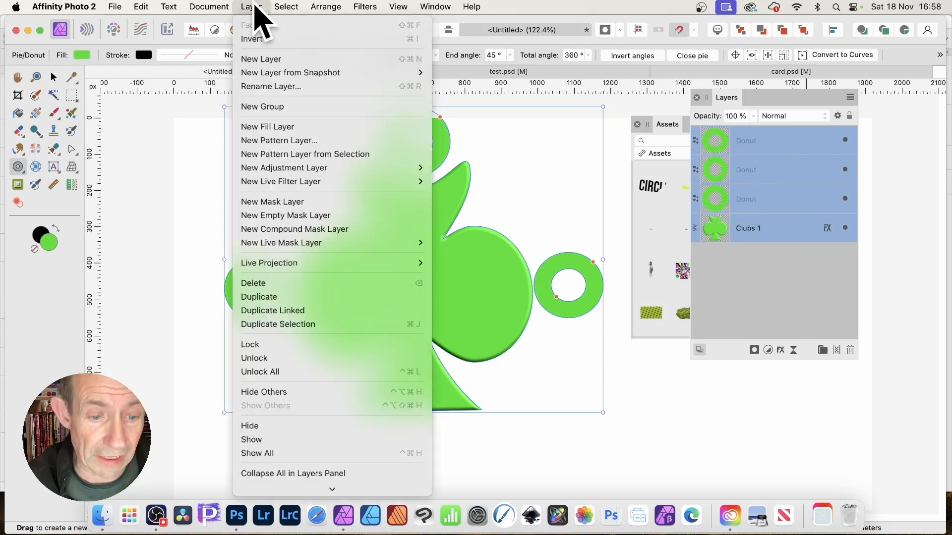
mouse_move(298, 533)
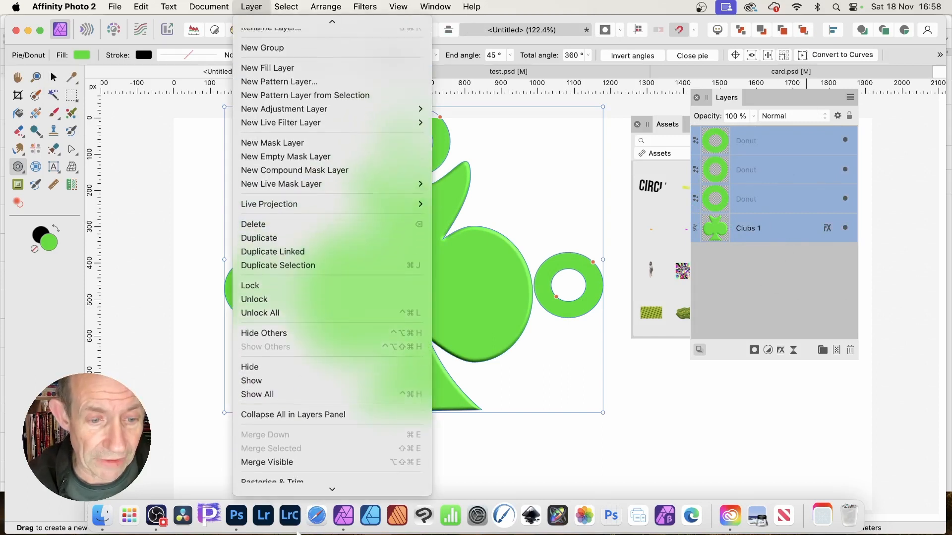
mouse_move(313, 431)
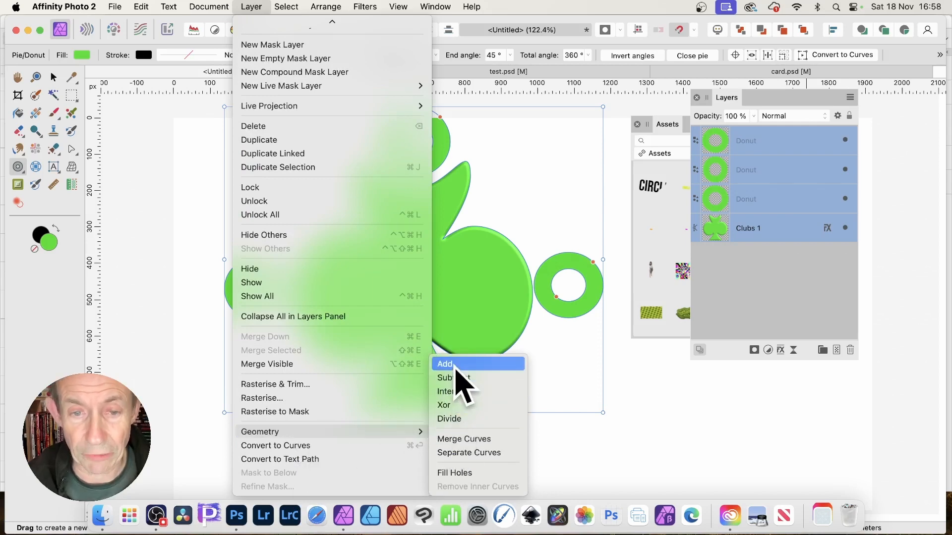
left_click(454, 364)
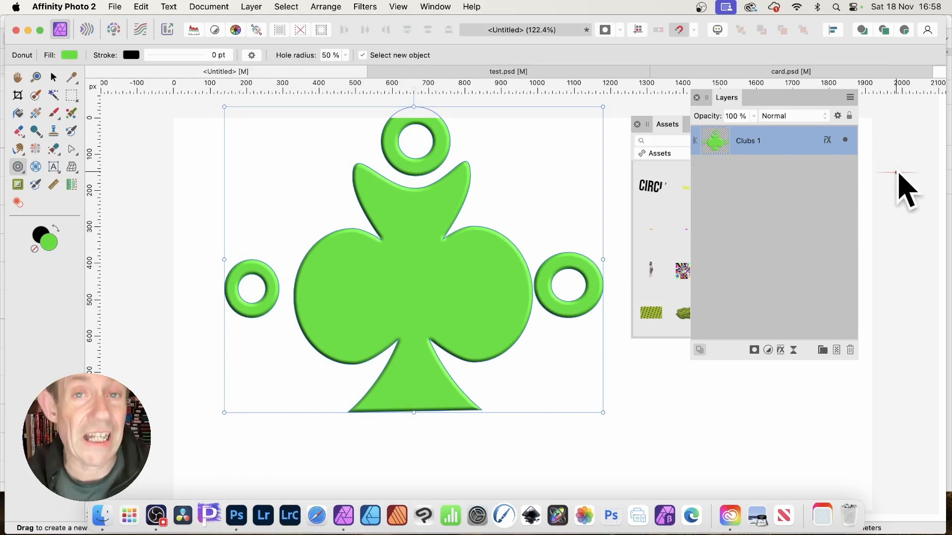
Step: Add the combined club shape to the Andrew assets category from selection
left_click(670, 127)
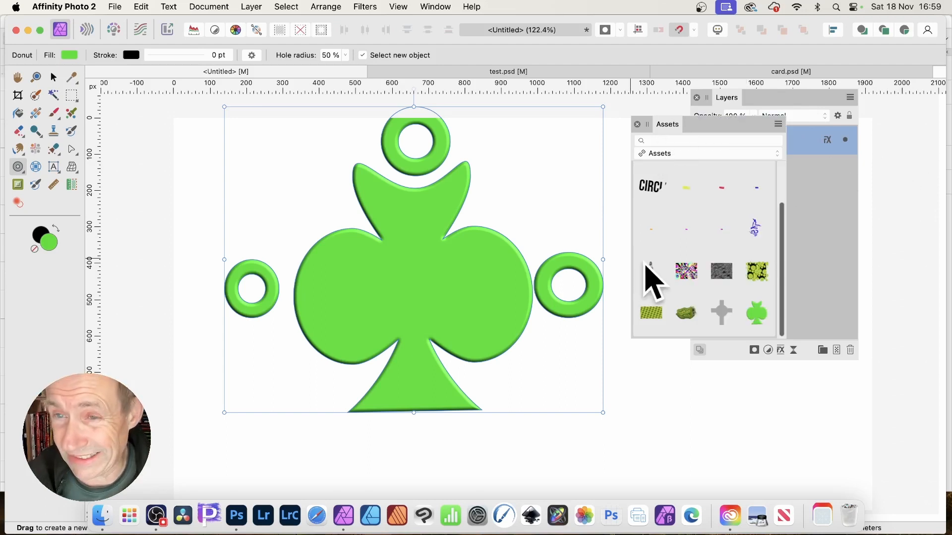
left_click_drag(782, 218, 789, 155)
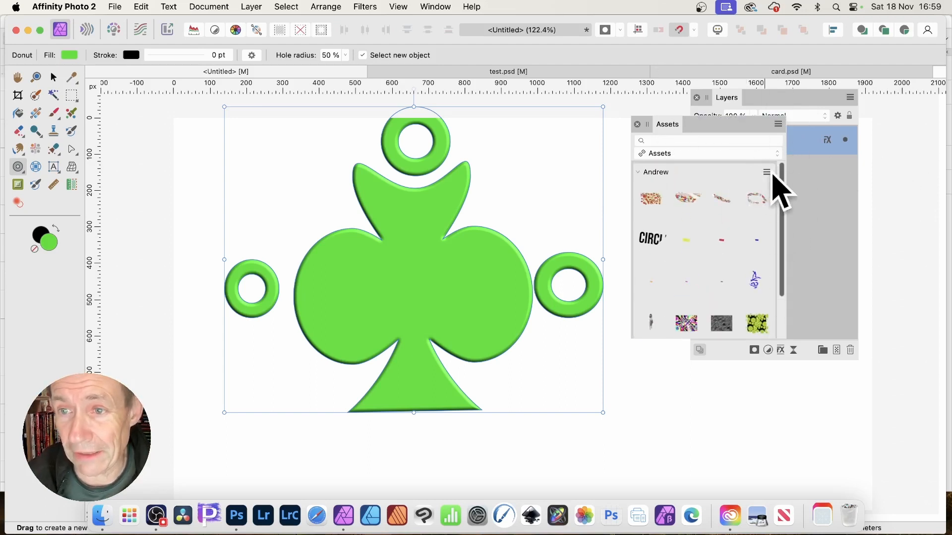
left_click(767, 173)
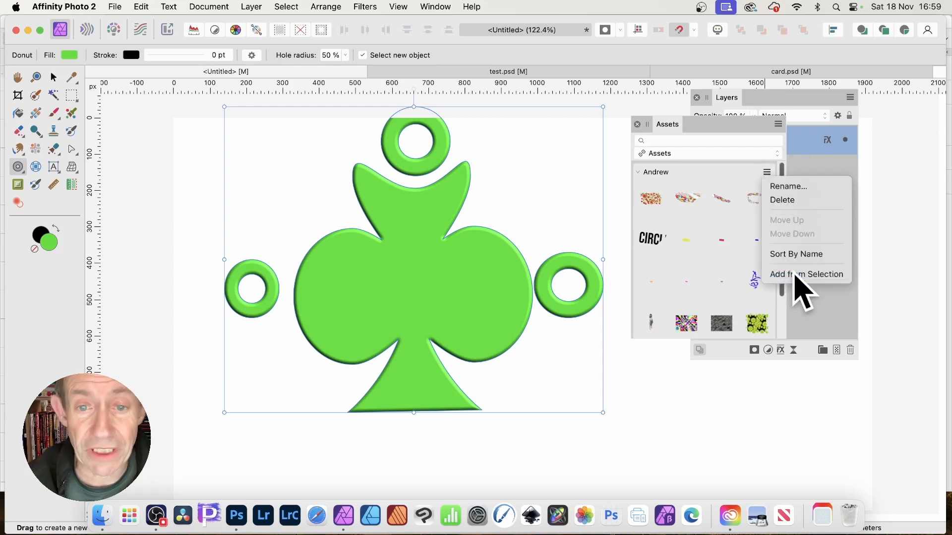
left_click(796, 274)
scroll(719, 293, "down", 3)
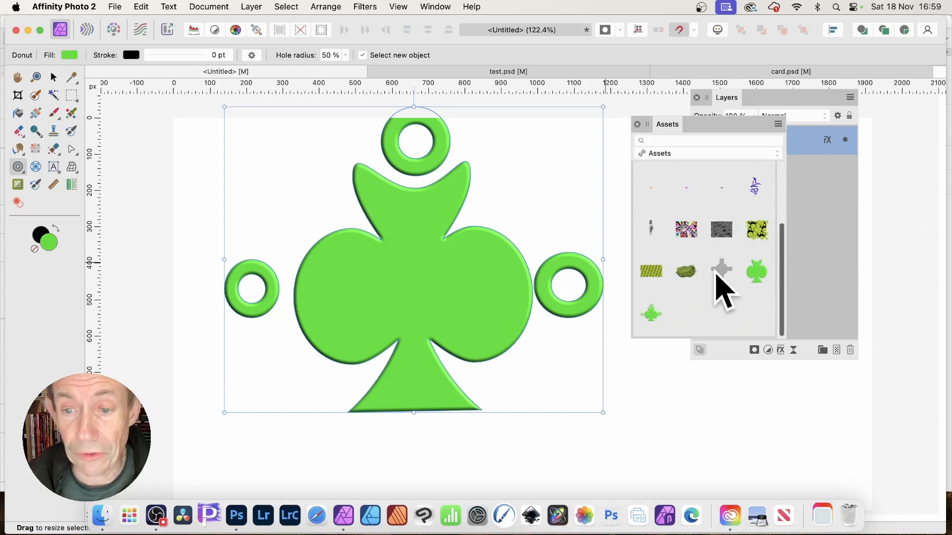